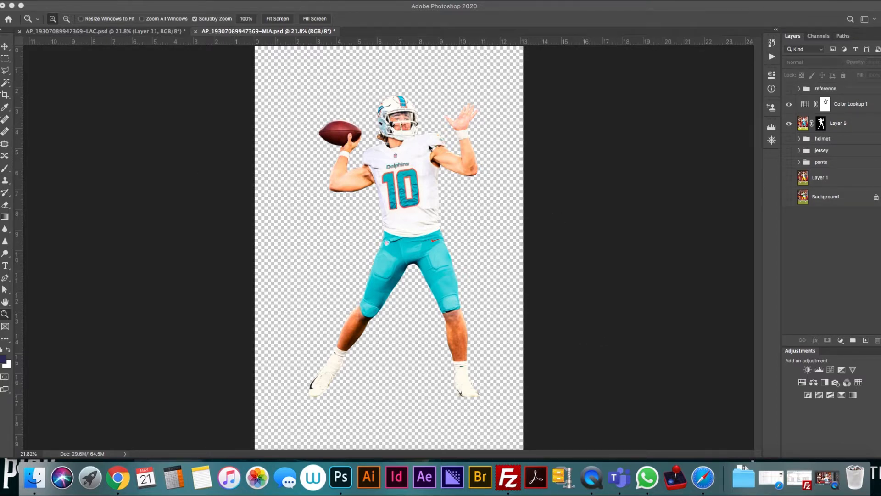
Compare the finished uniform in the LAC document with the one in the MIA document, ending on the MIA document.
left_click(121, 31)
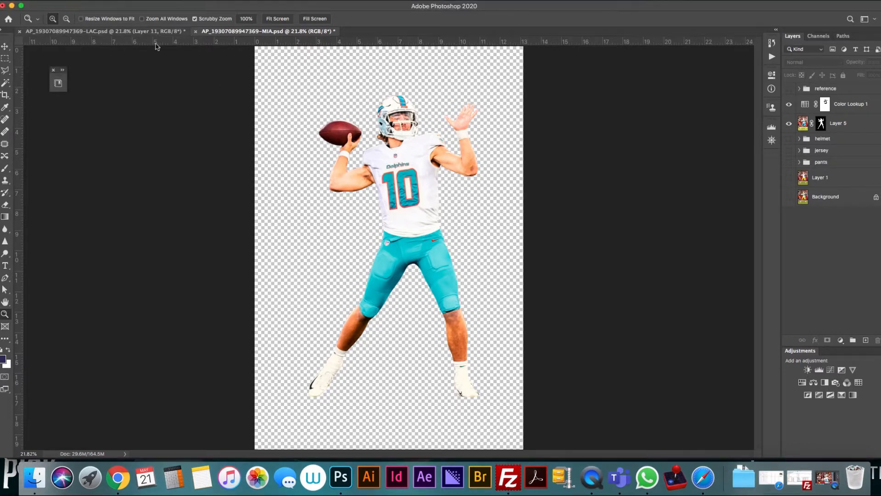
left_click(126, 32)
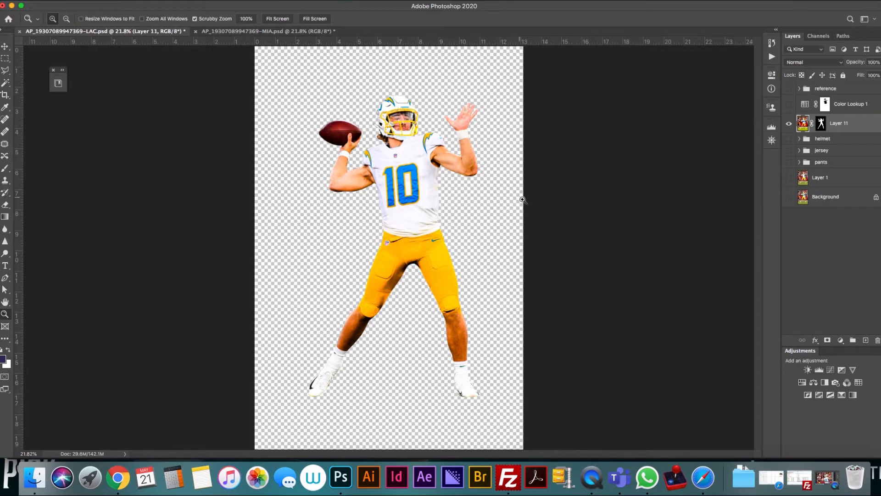
left_click(240, 34)
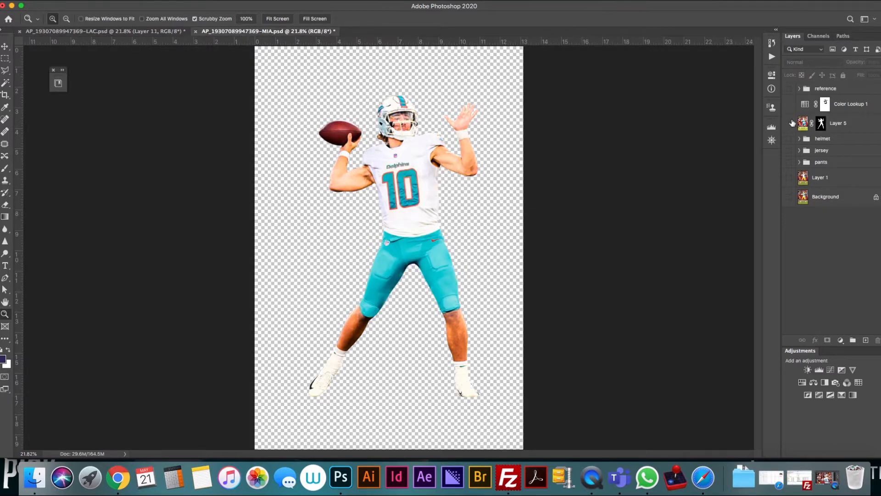
Hide the Color Lookup 1 and Layer 5 layers, and show the Background and Layer 1 layers.
left_click(789, 123)
left_click(789, 197)
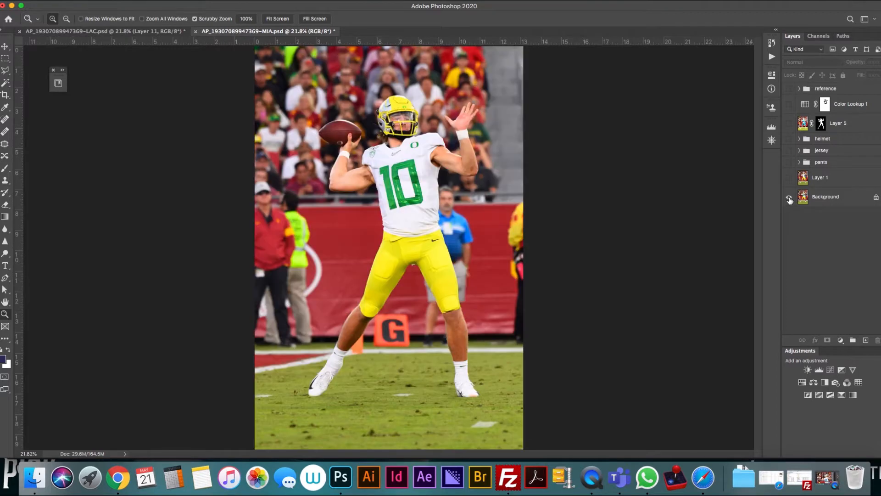
left_click(811, 199)
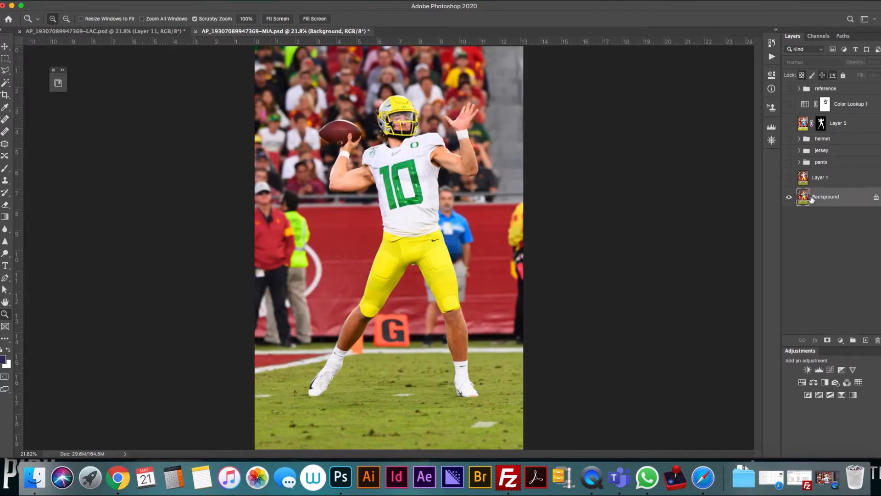
left_click(826, 179)
left_click(790, 179)
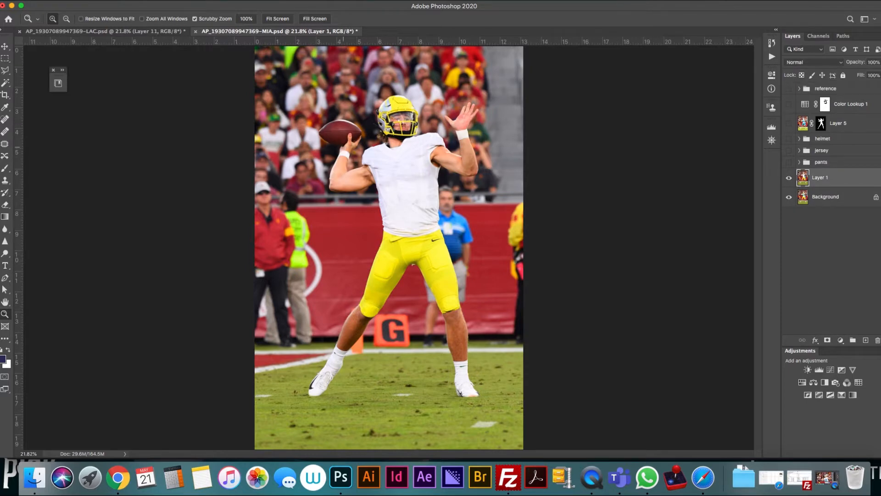
Show and expand the pants group, leaving only its Hue/Saturation 1 layer visible.
left_click(819, 163)
left_click(789, 163)
left_click(799, 162)
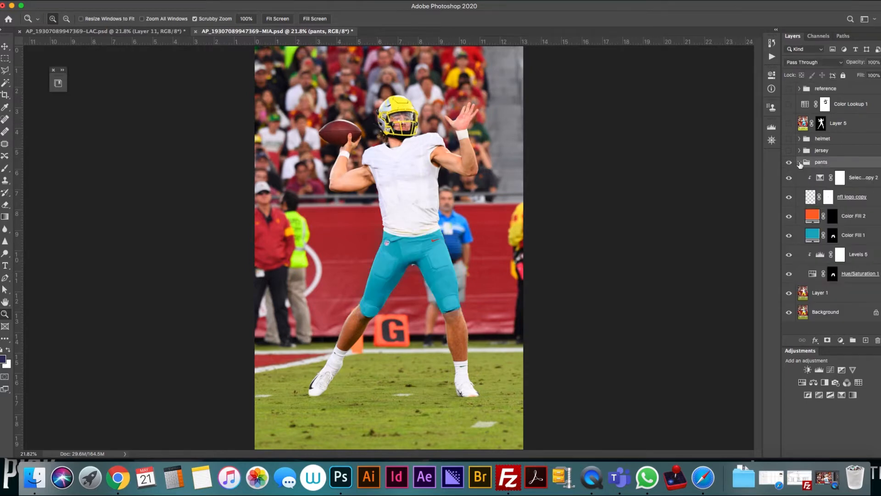
left_click_drag(789, 178, 790, 255)
left_click(790, 275)
left_click(790, 275)
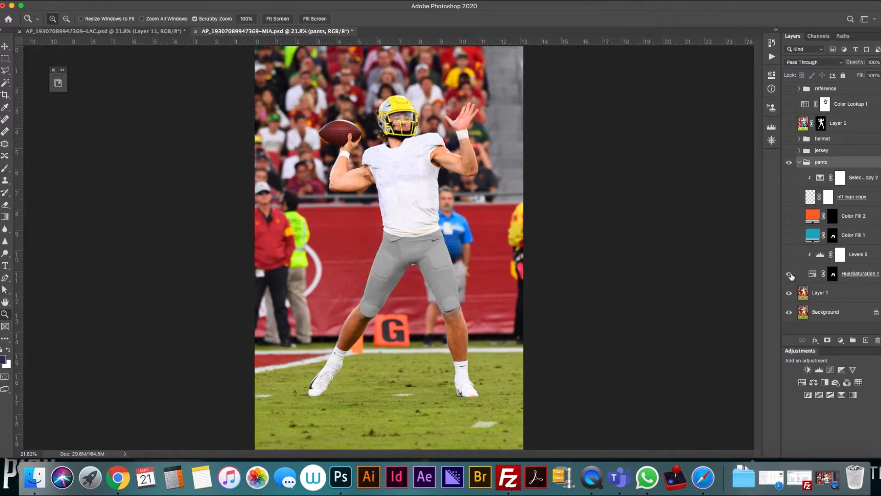
Show the Levels 5 and Color Fill 1 layers in the pants group.
left_click(789, 255)
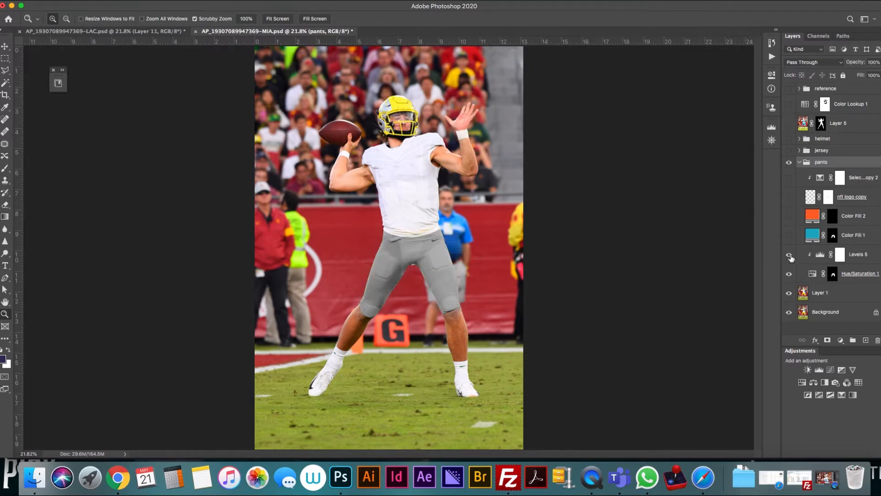
left_click(855, 259)
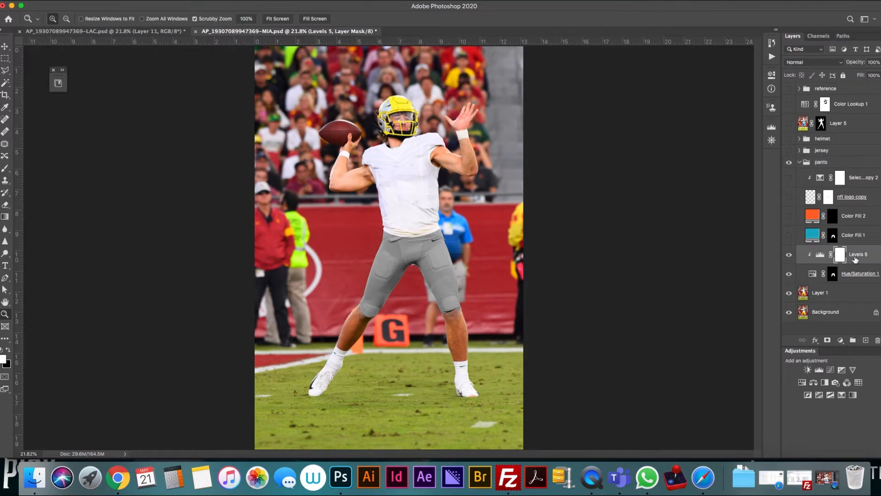
left_click(789, 235)
left_click(866, 236)
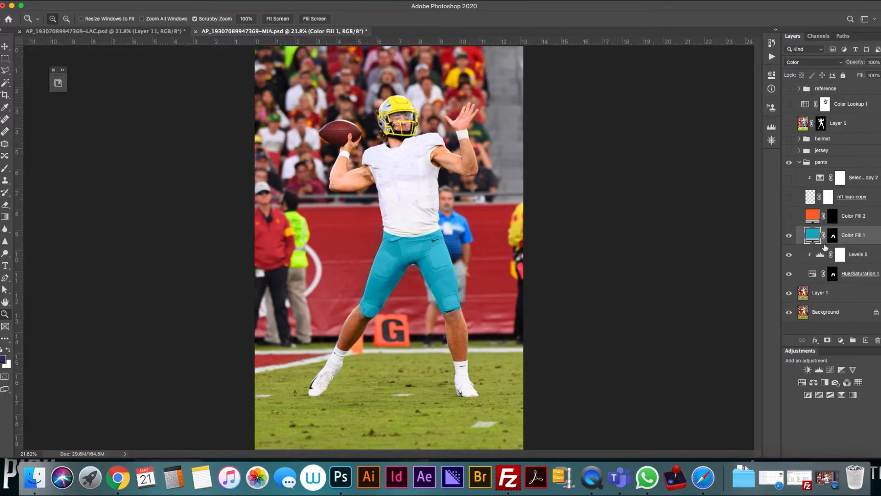
Show Color Fill 2, nfl logo copy and its clipped Selective Color adjustment in the pants group.
left_click(859, 219)
left_click(790, 217)
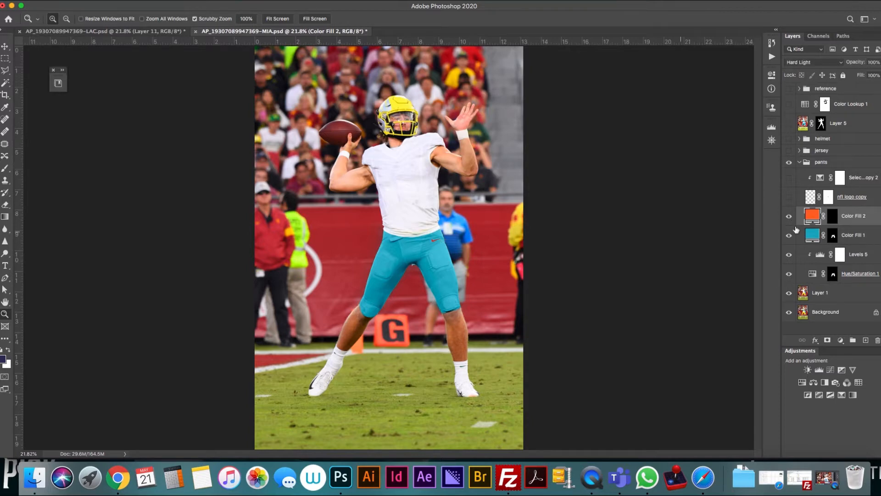
left_click(801, 204)
left_click(790, 197)
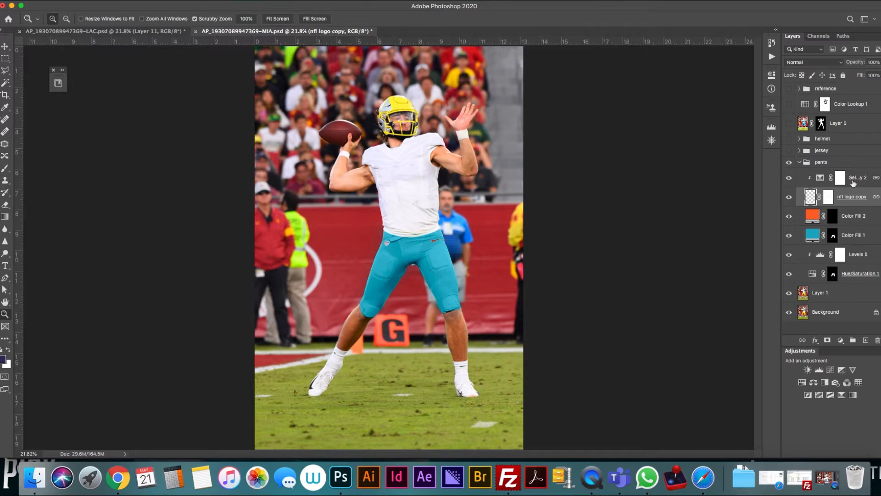
Collapse the pants group, then show and expand the jersey group with only its numbers layer visible.
left_click(806, 162)
left_click(800, 163)
left_click(790, 151)
left_click(800, 151)
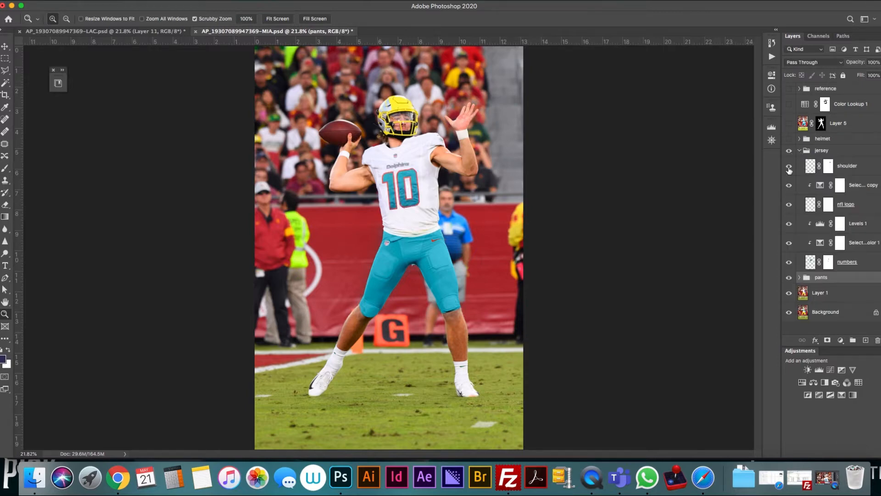
left_click(789, 262)
left_click(790, 264)
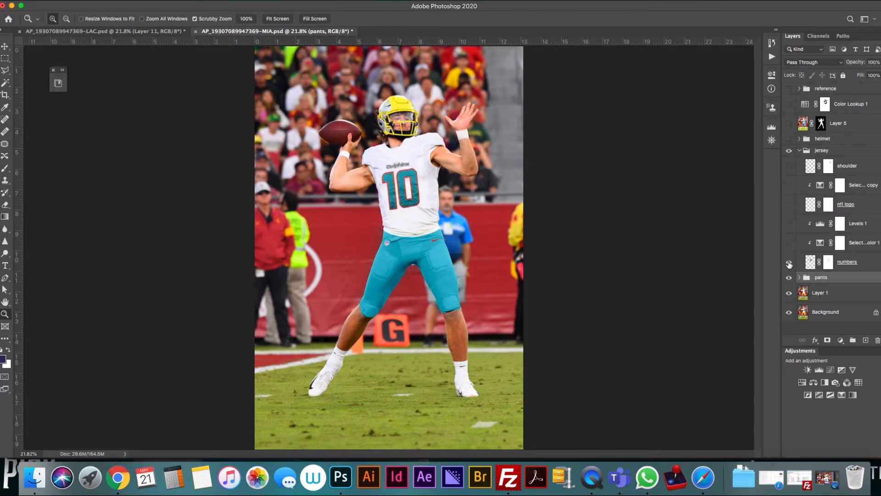
Show the Selective Color 1 and Levels 1 adjustments clipped to the numbers layer, checking the color change before and after.
left_click(844, 264)
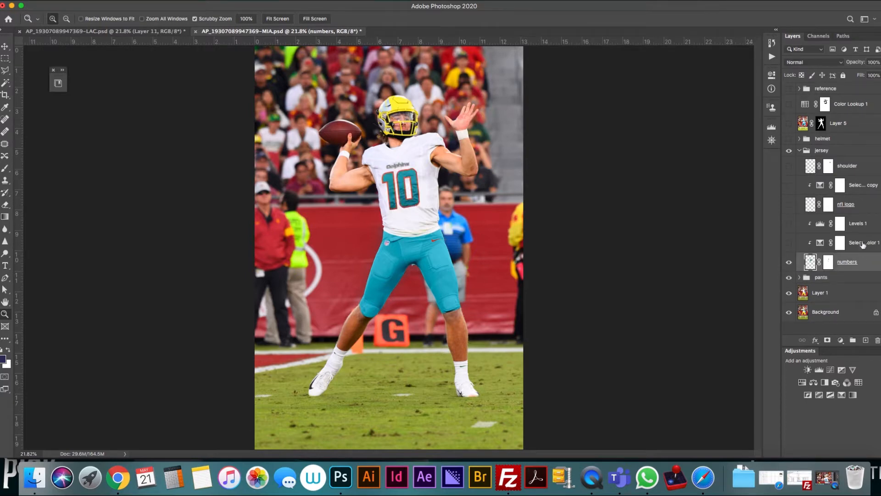
left_click(863, 243)
left_click(790, 244)
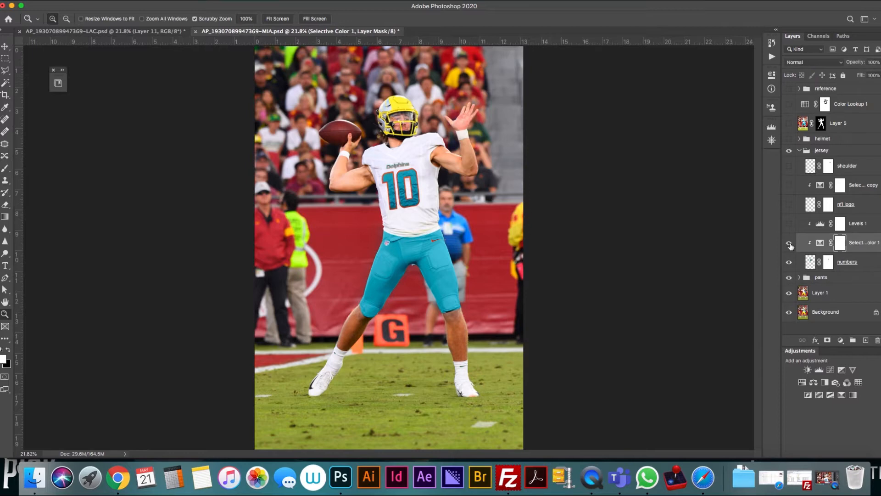
left_click(790, 244)
left_click(789, 244)
left_click(840, 224)
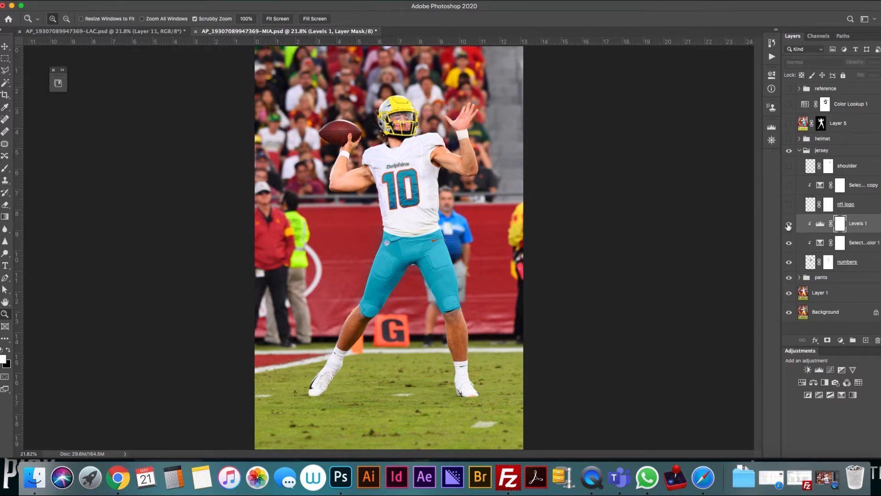
left_click(789, 225)
Show the jersey group's nfl logo layer, its clipped Selective Color copy and the shoulder layer.
left_click(851, 206)
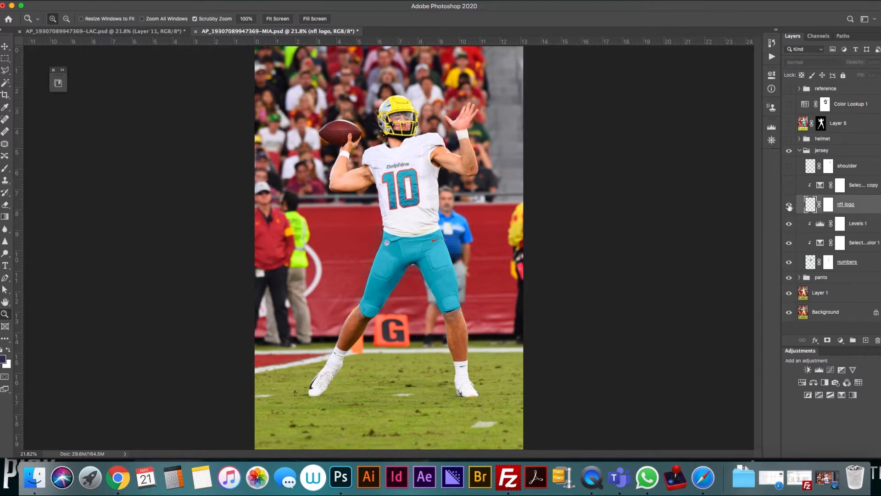
left_click(859, 191)
left_click(789, 187)
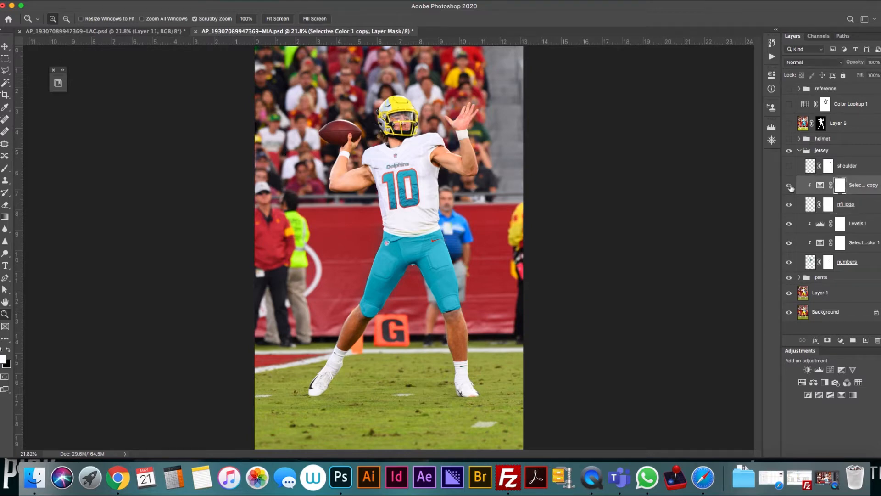
left_click(849, 171)
left_click(789, 166)
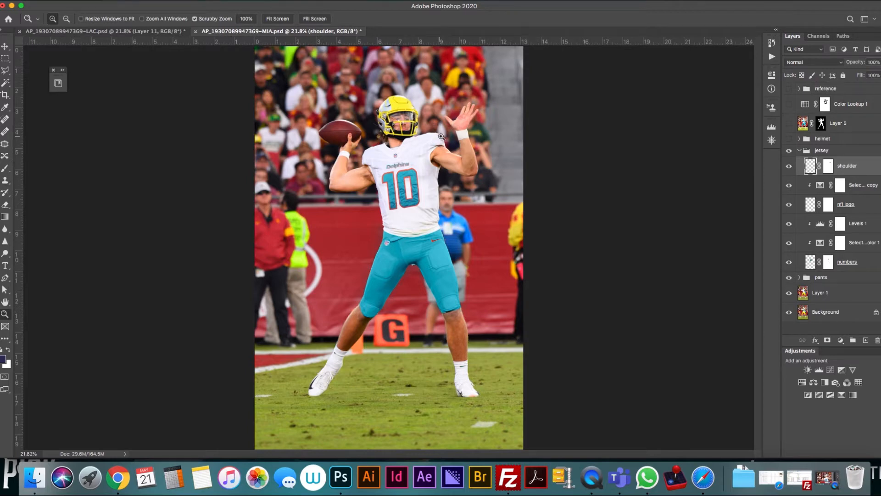
Collapse the jersey group, then show and expand the helmet group with only its shell and mask layer visible.
left_click(797, 150)
left_click(800, 150)
left_click(789, 139)
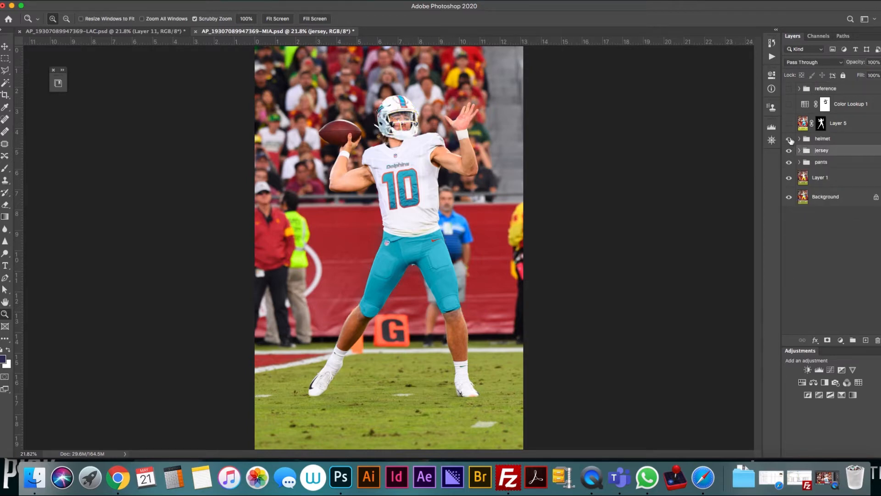
left_click(799, 139)
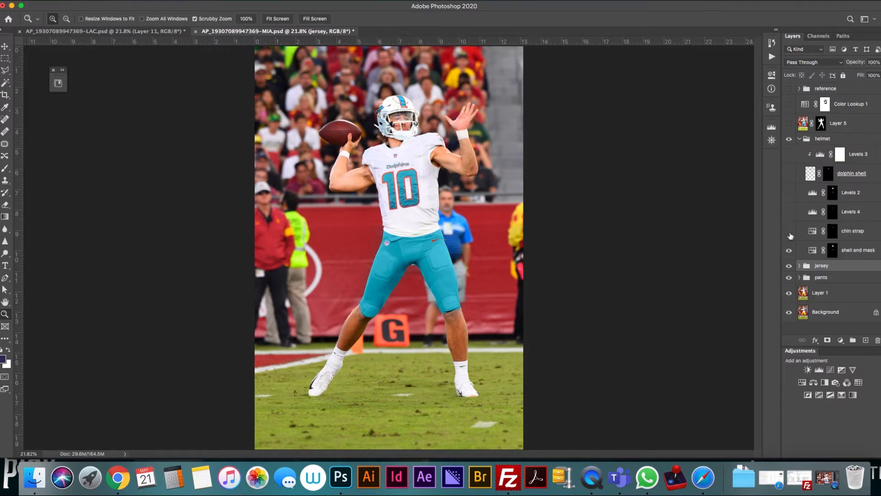
left_click(789, 250)
left_click(790, 251)
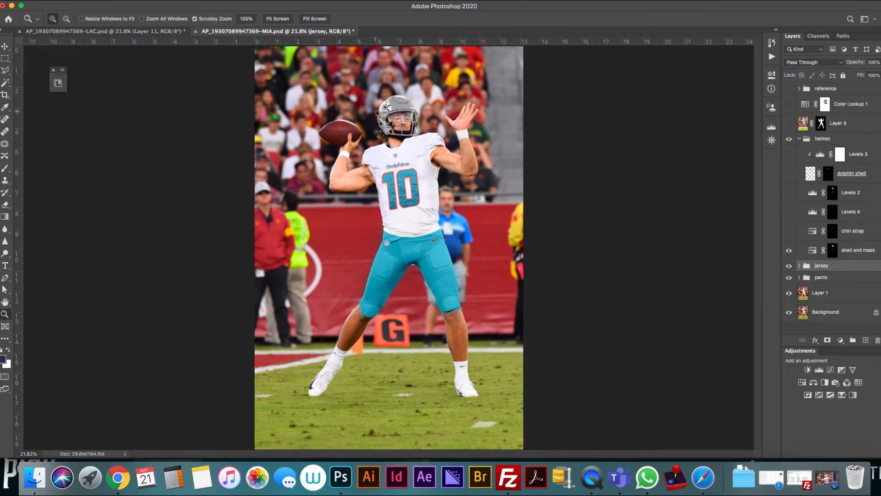
View the helmet at 50% zoom and show the chin strap layer above shell and mask.
left_click(405, 112)
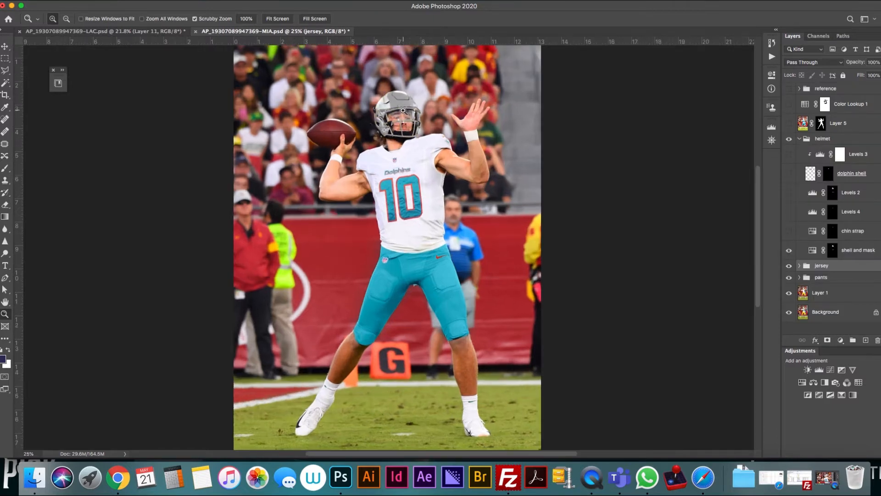
left_click(406, 105)
left_click(406, 98)
scroll(405, 98, "up", 3)
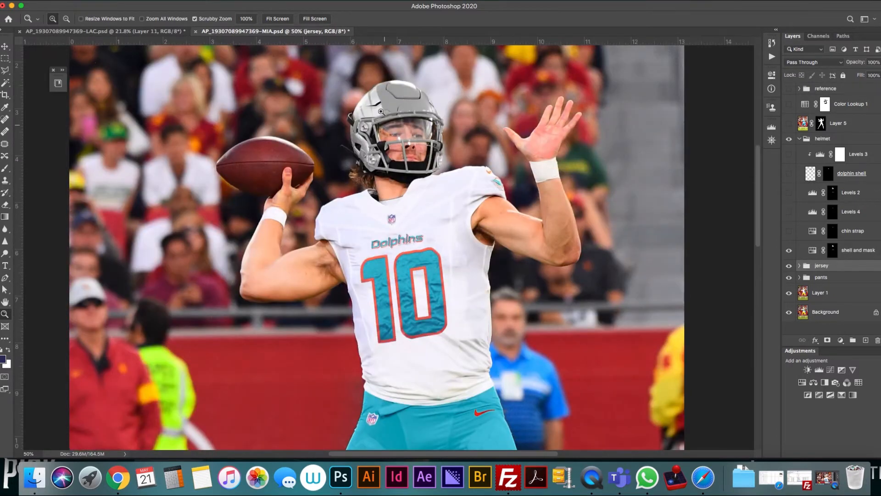
left_click(856, 232)
left_click(845, 242)
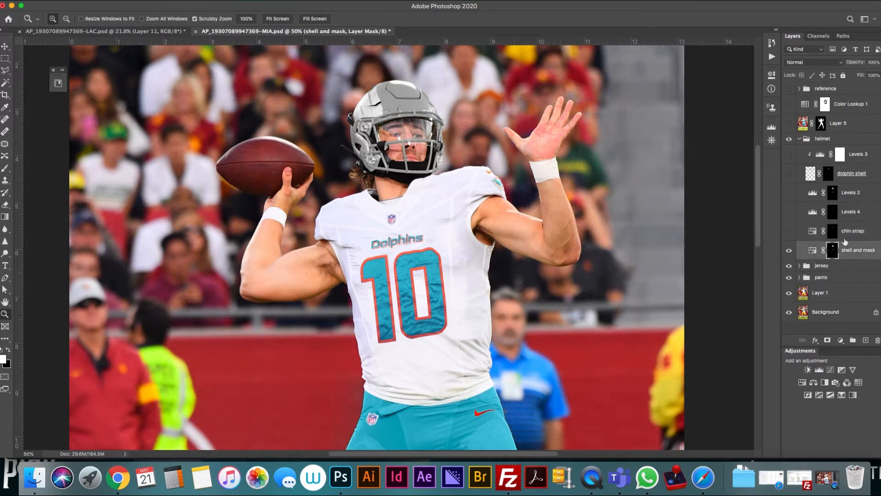
left_click(855, 233)
left_click(790, 232)
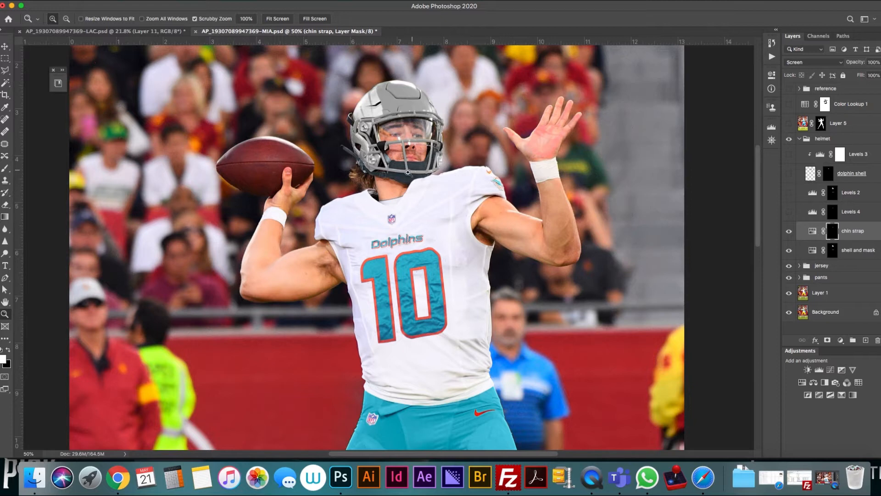
Show the Levels 4 and Levels 2 adjustments in the helmet group, toggling Levels 2 to compare the helmet before and after.
left_click(859, 214)
left_click(790, 213)
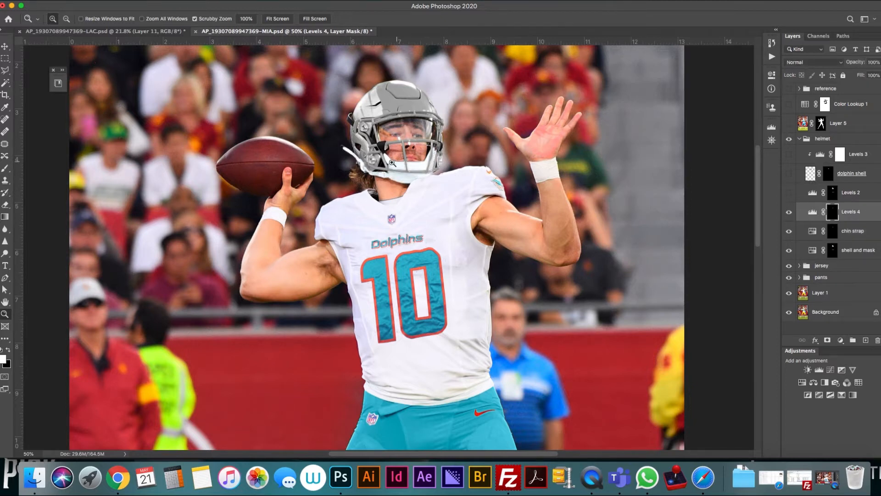
left_click(857, 193)
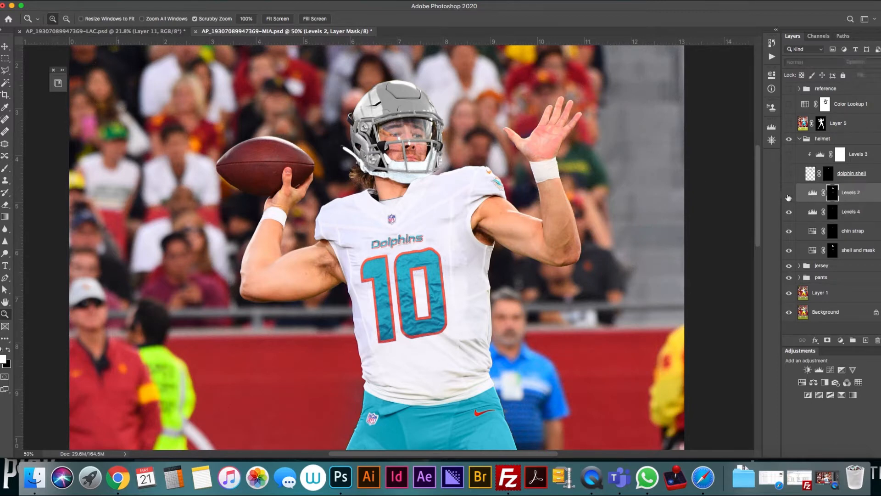
left_click(789, 193)
left_click(789, 195)
left_click(789, 195)
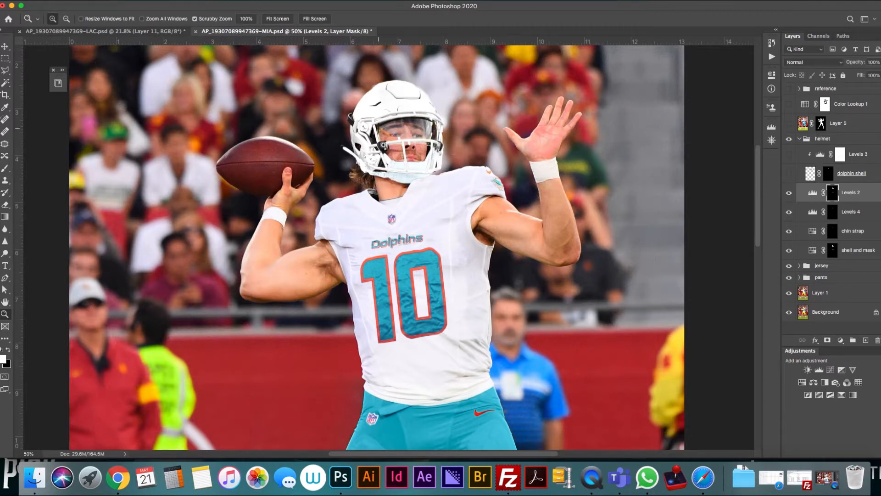
left_click(789, 193)
left_click(789, 193)
Show the dolphin shell layer and its clipped Levels 3 adjustment in the helmet group.
left_click(856, 173)
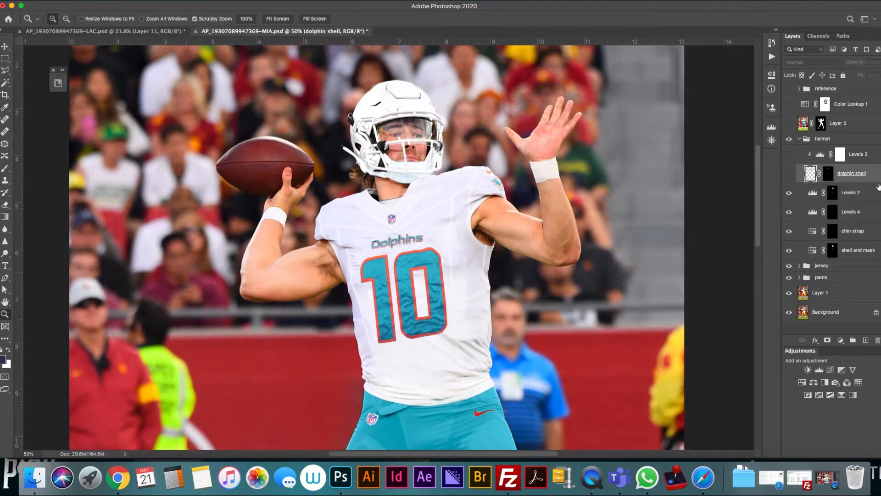
left_click(790, 174)
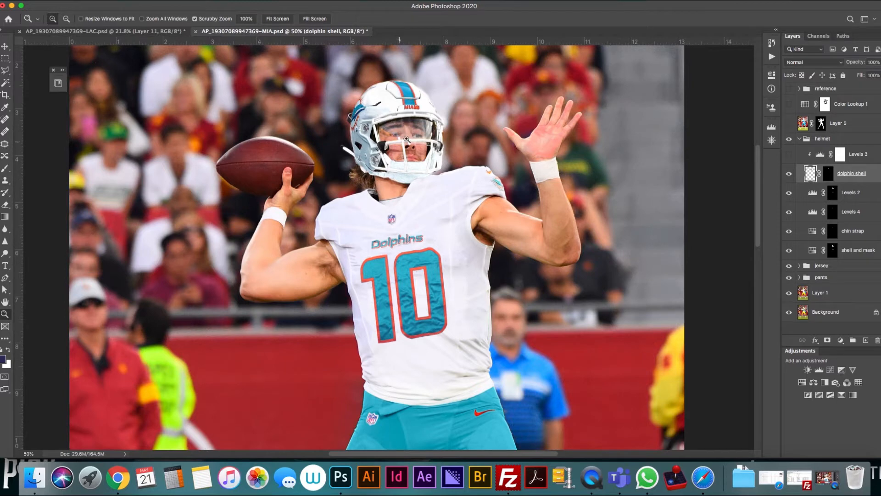
left_click(840, 154)
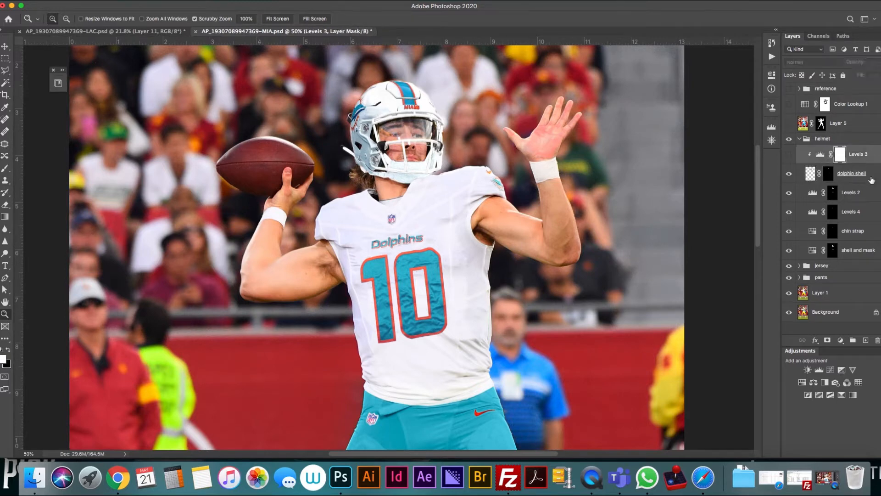
left_click(789, 154)
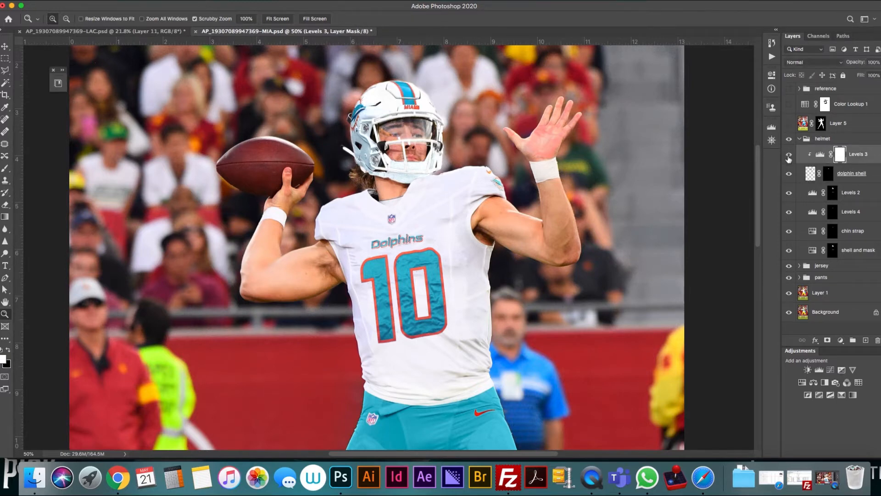
Collapse the helmet group and leave no layer selected.
left_click(804, 140)
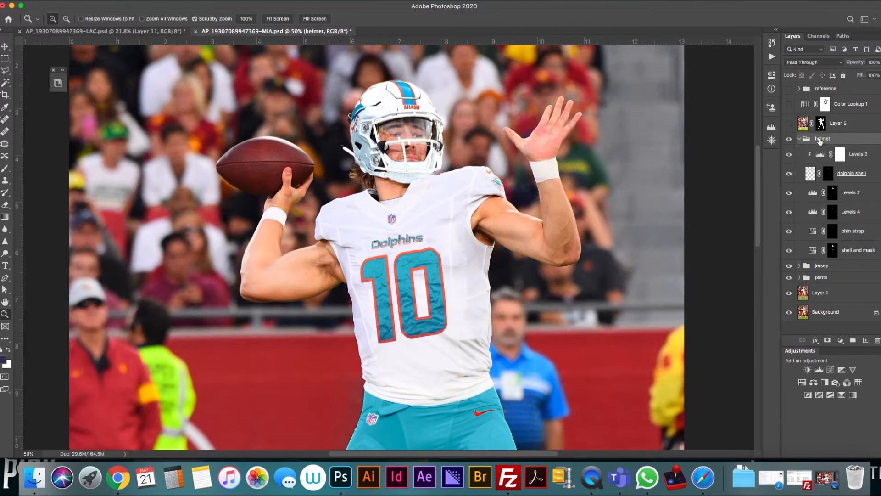
left_click(800, 139)
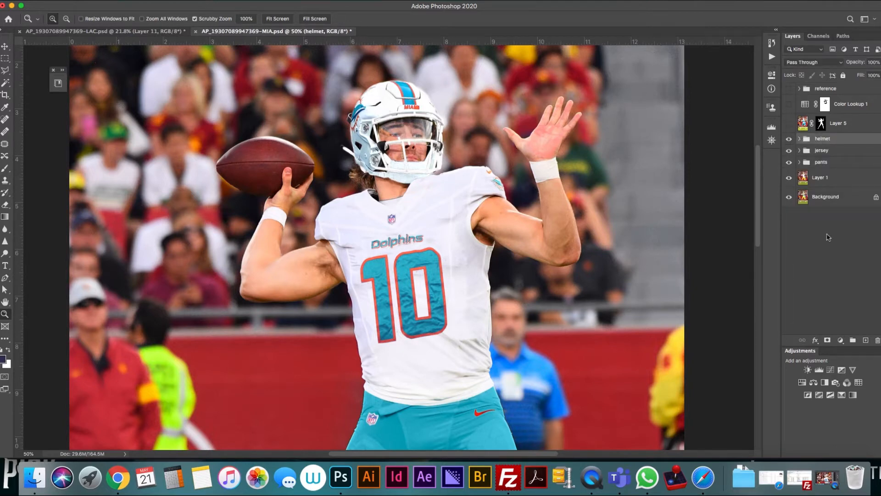
left_click(831, 266)
Show the masked Layer 5 cutout alone, hiding everything from the helmet group through Background, and fit the whole canvas in view.
left_click(789, 124)
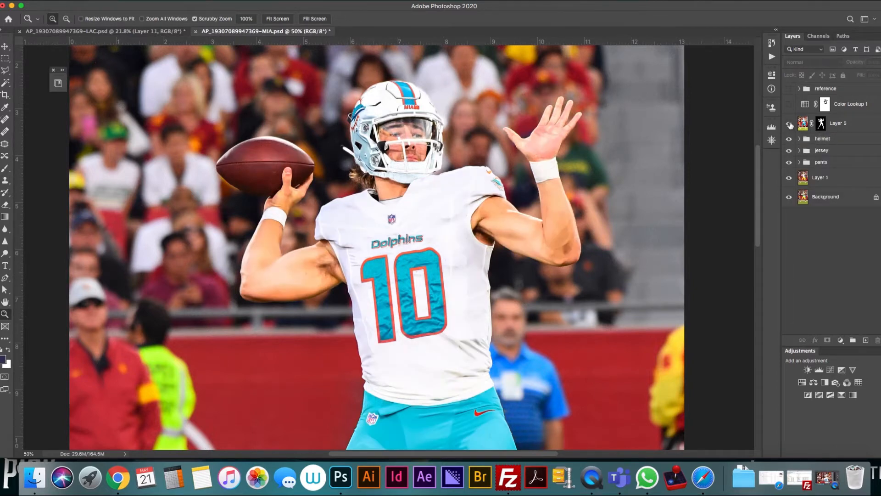
left_click_drag(790, 141, 790, 202)
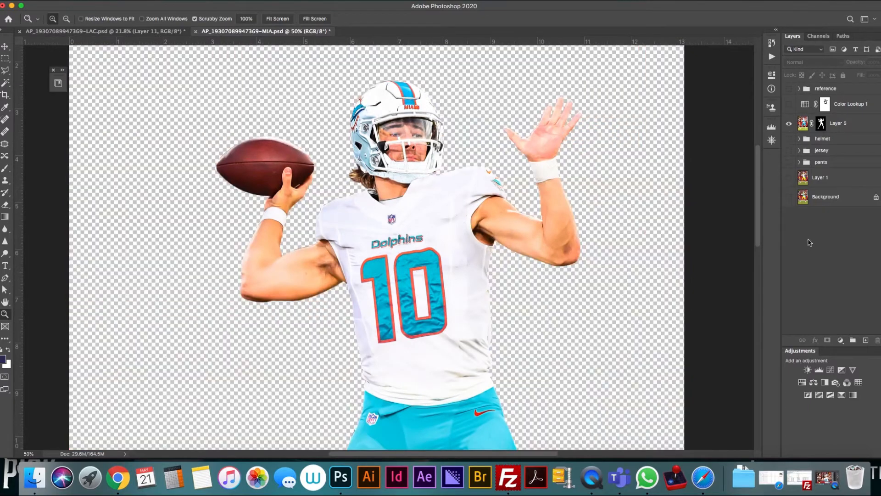
key("super+0")
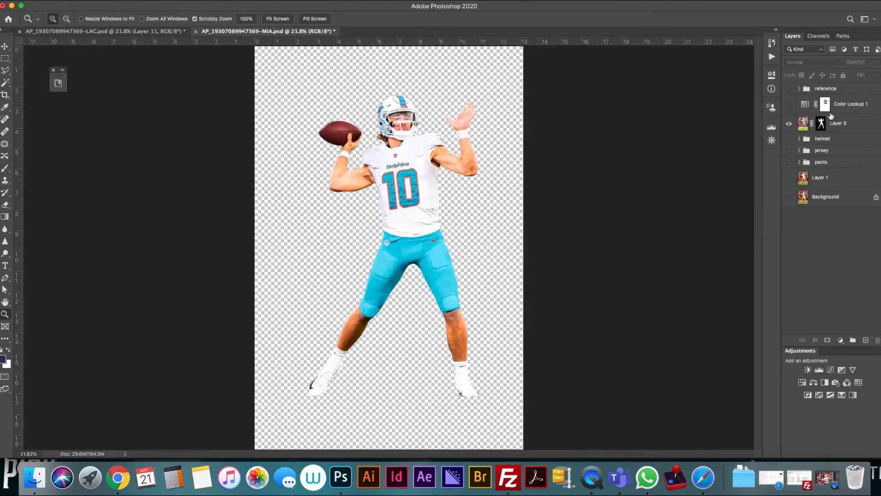
Select the Color Lookup 1 adjustment and show it over the Dolphins player cutout.
left_click(850, 125)
left_click(847, 108)
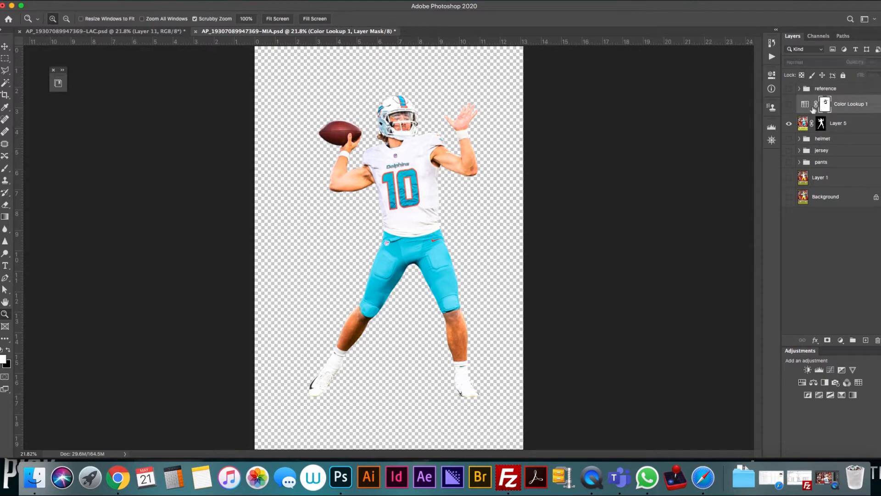
left_click(788, 107)
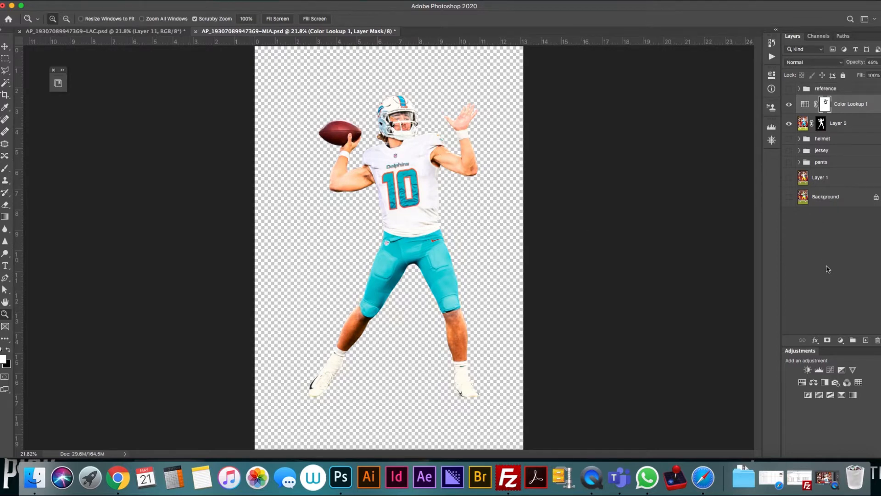
Switch to the LAC document, hide Layer 11, and show the Background and the cleaned-up Layer 1.
left_click(137, 31)
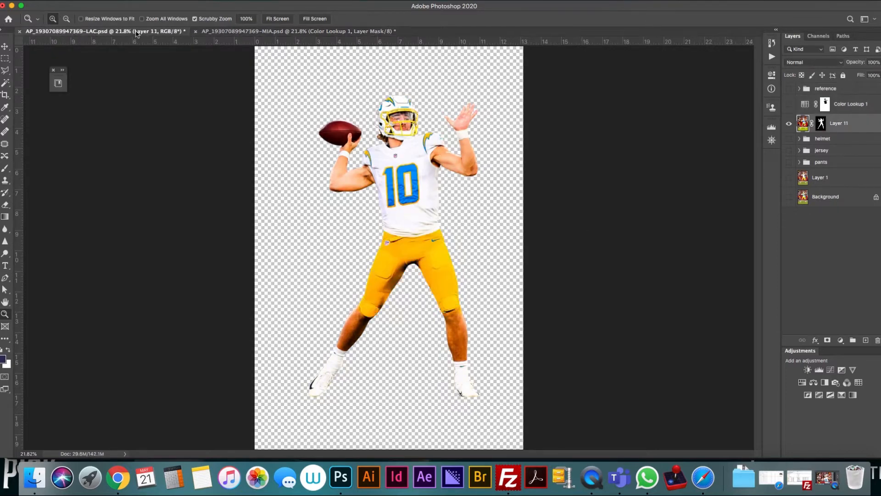
left_click(789, 123)
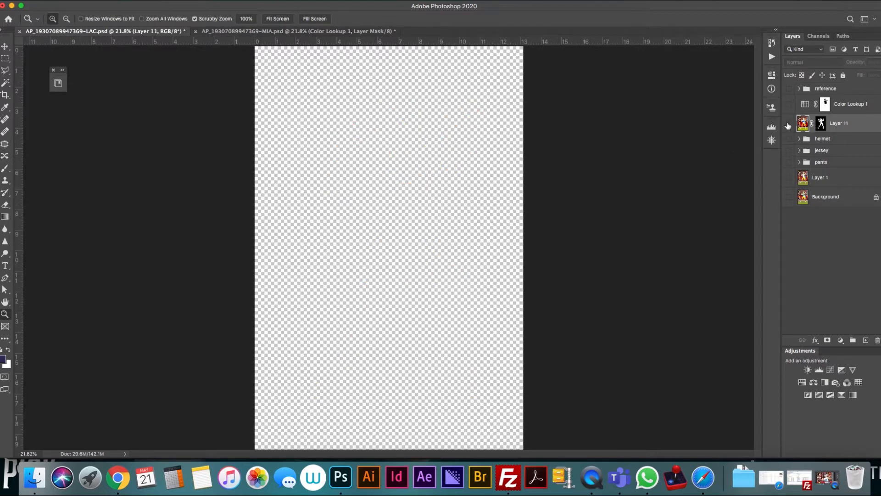
left_click(789, 197)
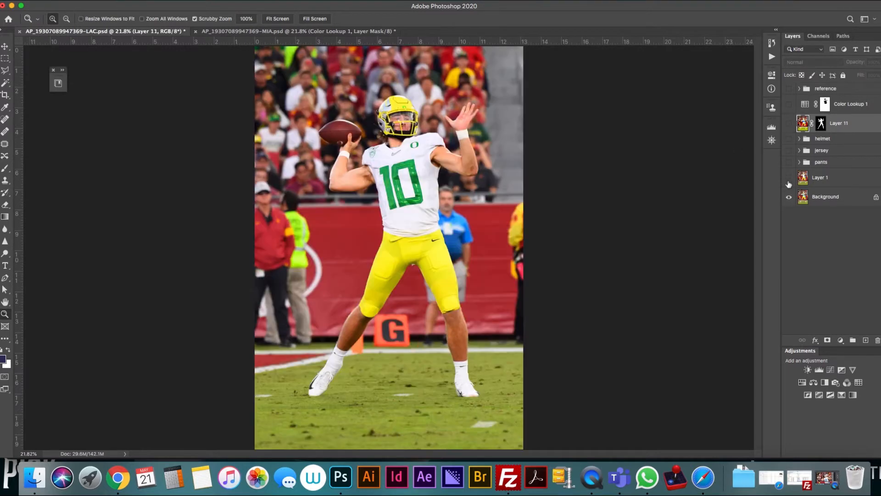
left_click(789, 178)
Show the pants group and expand its layers.
left_click(811, 164)
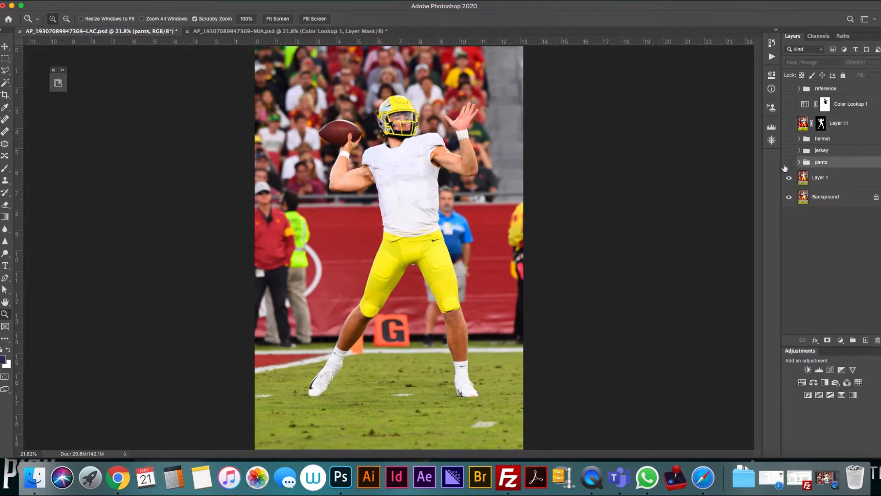
left_click(789, 164)
left_click(799, 162)
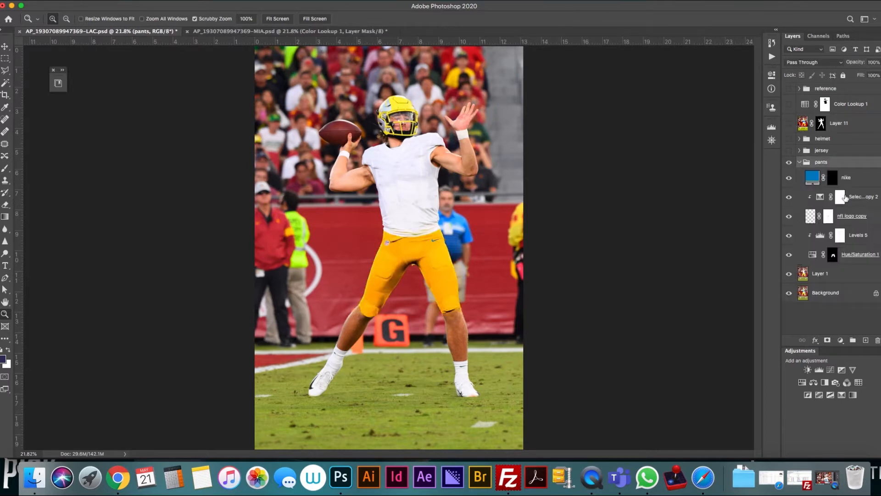
Hide the pants layers above Hue/Saturation 1 and toggle that adjustment to compare the pants color before and after.
left_click(833, 254)
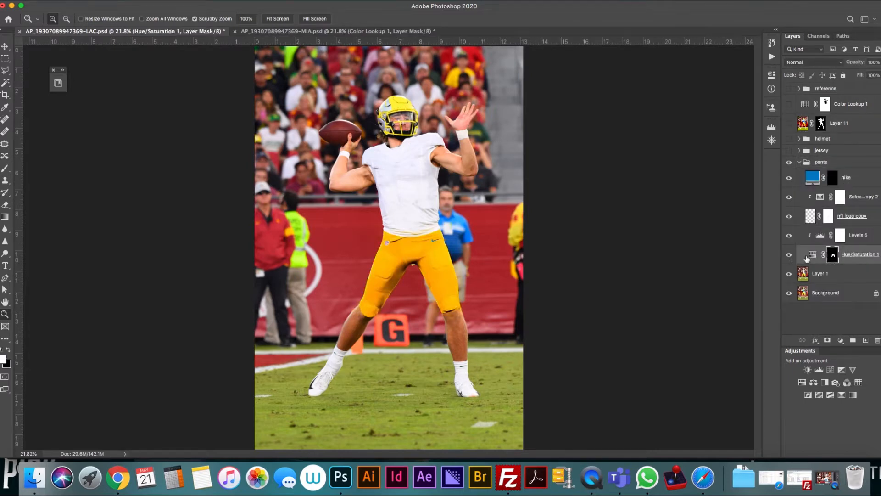
left_click_drag(790, 181, 791, 255)
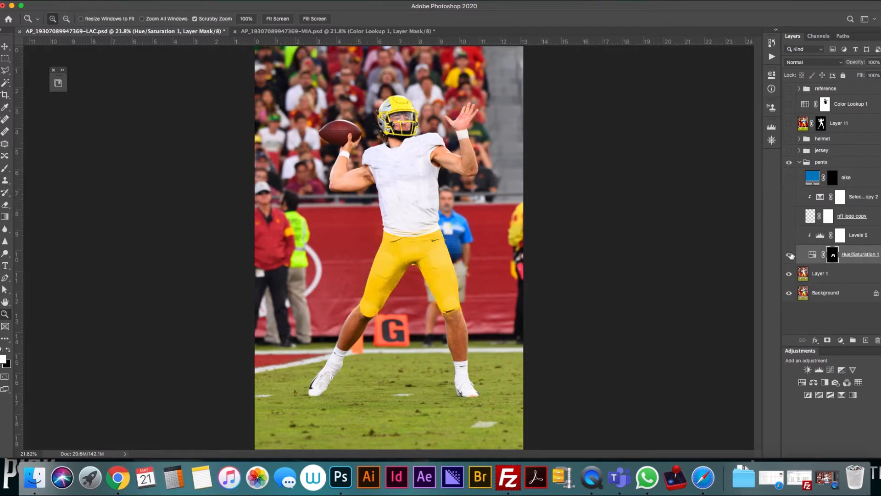
left_click(791, 255)
left_click(790, 256)
Show the Levels 5 adjustment and the nfl logo copy with its clipped Selective Color adjustment in the pants group.
left_click(790, 237)
left_click(864, 235)
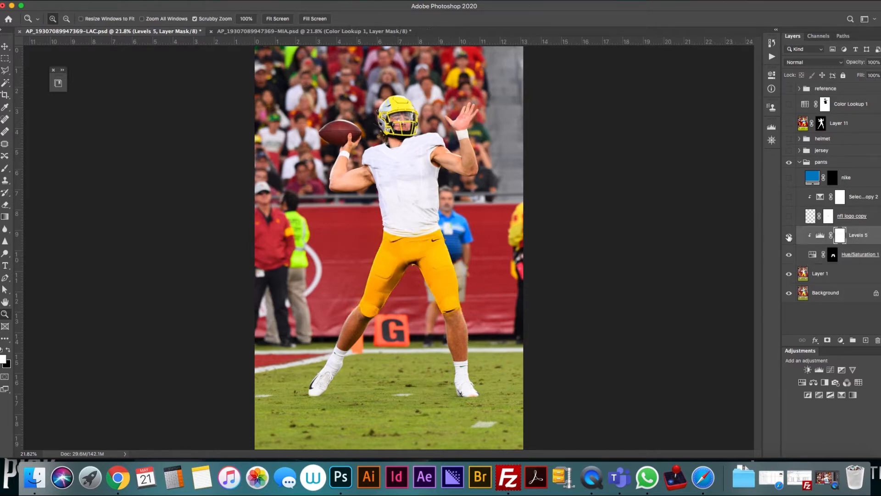
left_click(877, 219)
left_click(789, 216)
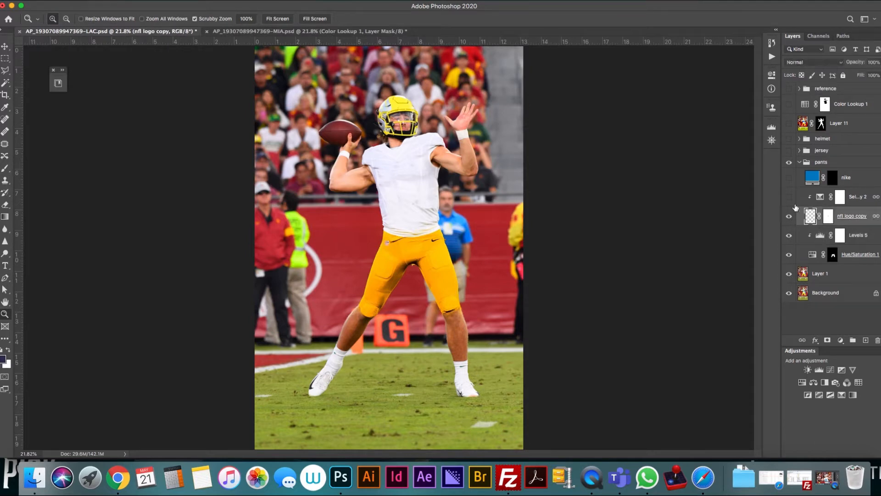
left_click(790, 198)
Show the nike layer and collapse the pants group.
left_click(846, 179)
left_click(790, 178)
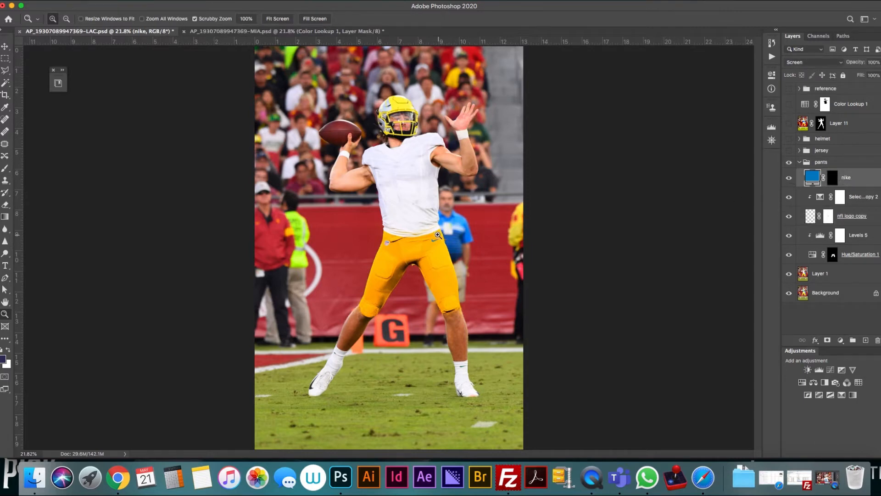
left_click(800, 163)
Show and expand the jersey group, hiding its shoulder layers and color adjustments so only nfl logo and Group 1 remain visible.
left_click(789, 151)
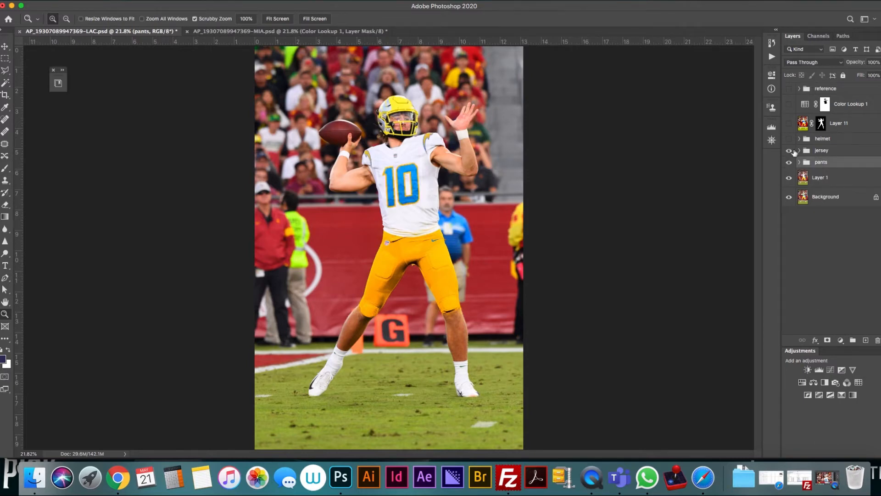
left_click(800, 151)
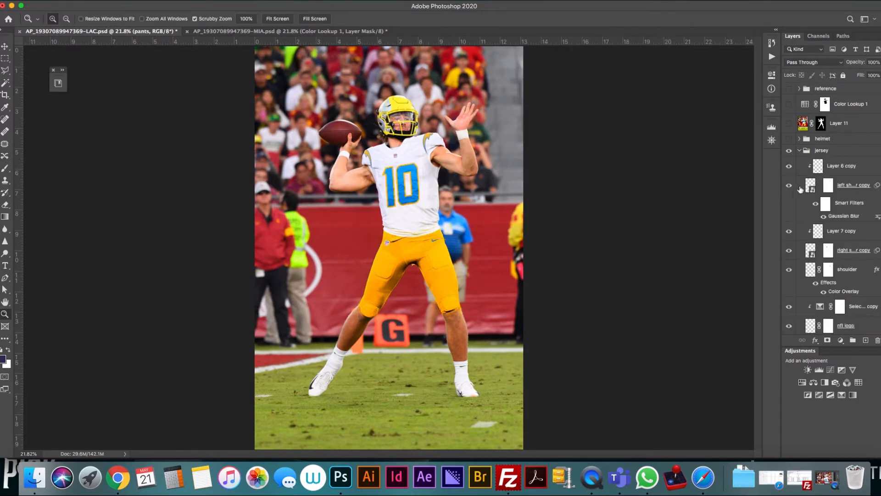
left_click(844, 167)
left_click_drag(790, 169, 788, 289)
scroll(788, 275, "down", 3)
scroll(788, 260, "down", 2)
left_click_drag(789, 173, 791, 265)
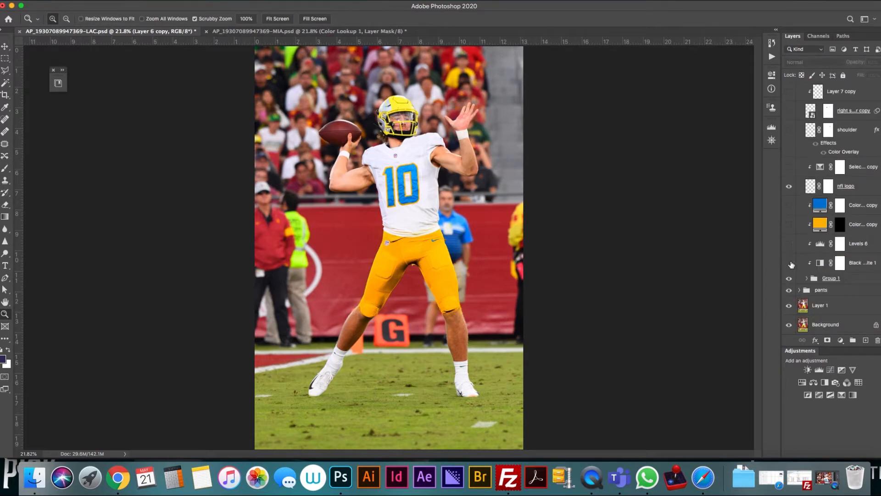
Expand Group 1 in the jersey group and leave only its original numbers layer visible.
left_click(806, 278)
scroll(798, 257, "down", 2)
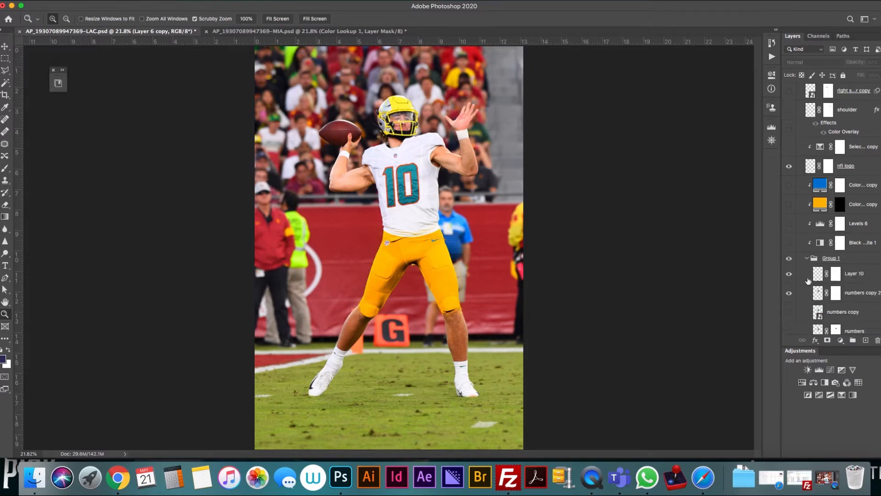
left_click(789, 303)
left_click(789, 304)
left_click(849, 304)
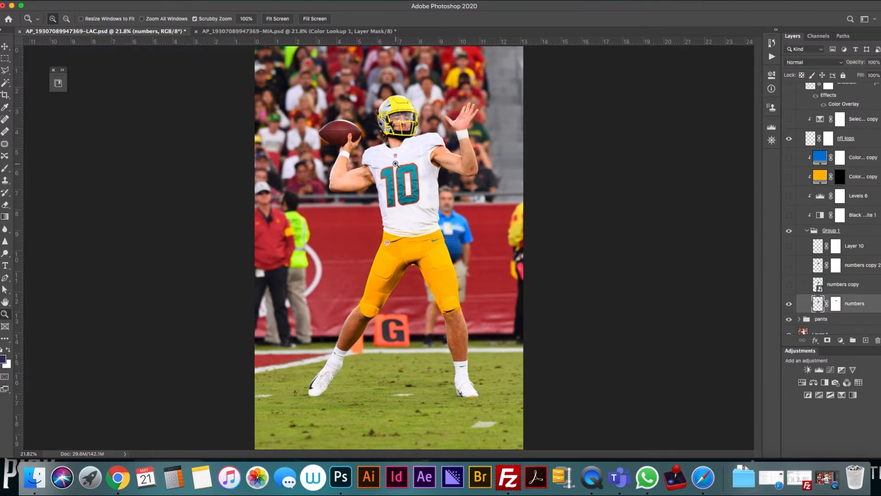
Show the numbers copy smart object in place of the numbers layer in Group 1.
left_click(851, 286)
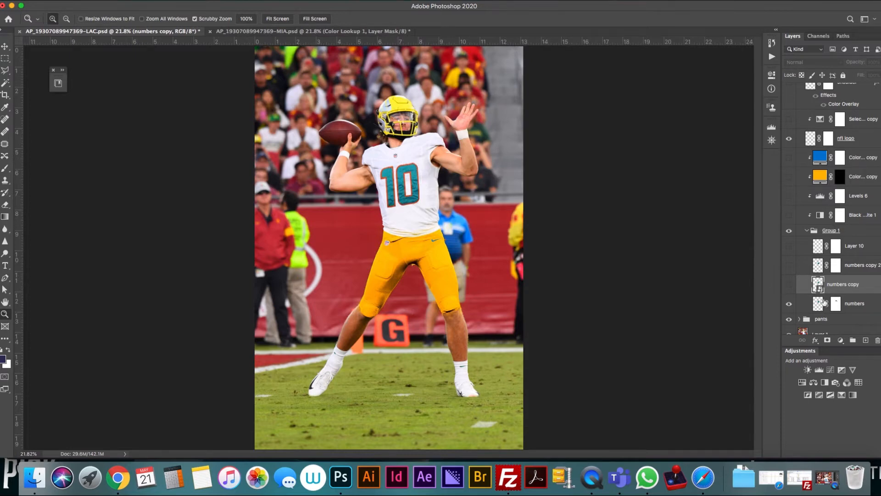
left_click(790, 285)
left_click(852, 304)
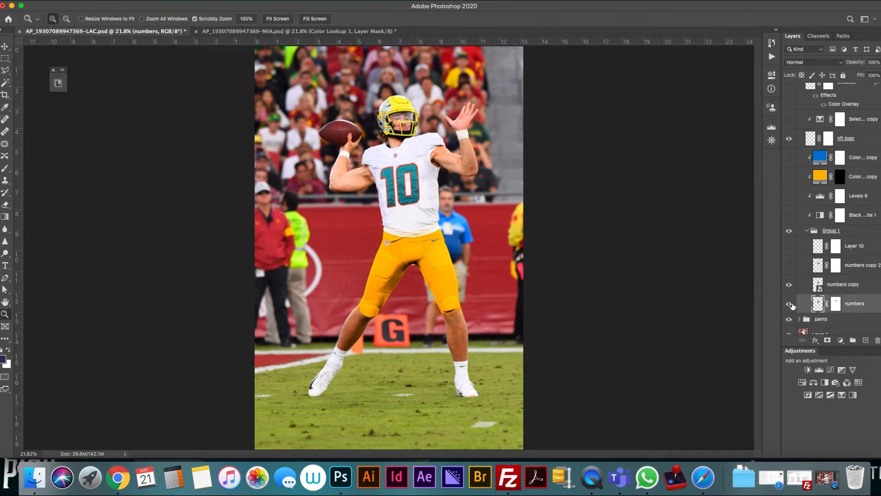
left_click(793, 304)
Hide numbers copy and show numbers copy 2 in its place.
left_click(848, 285)
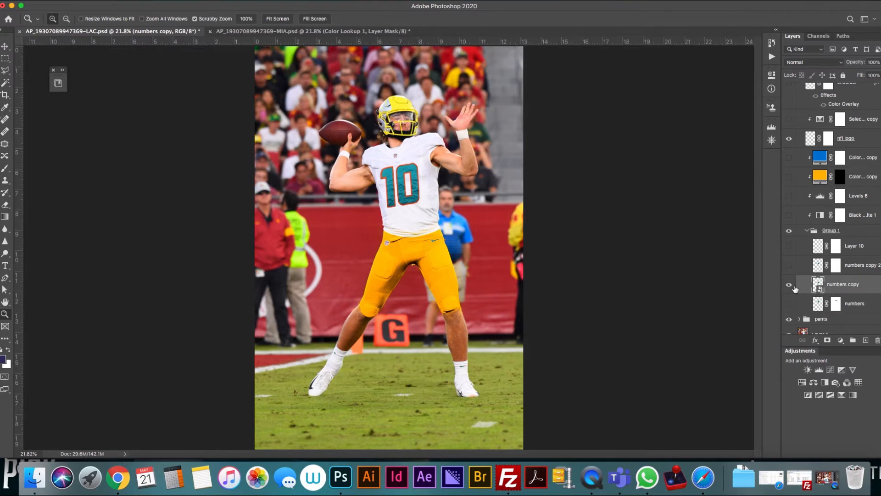
left_click(789, 287)
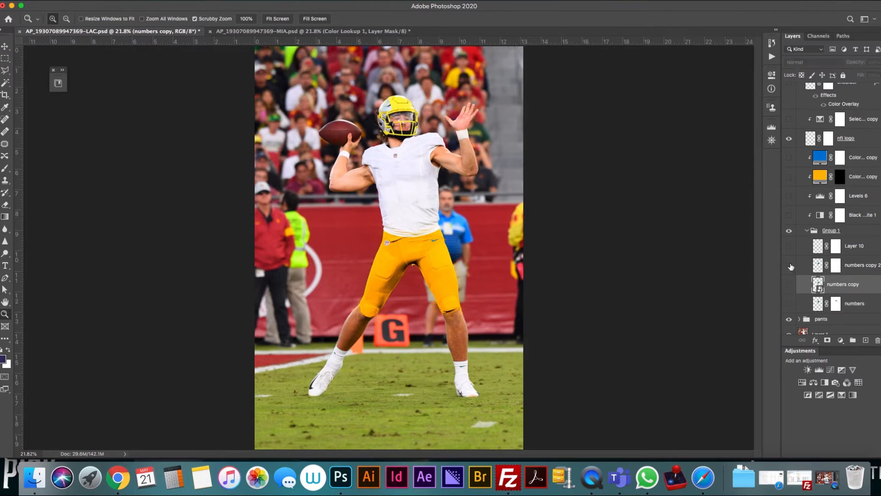
left_click(790, 265)
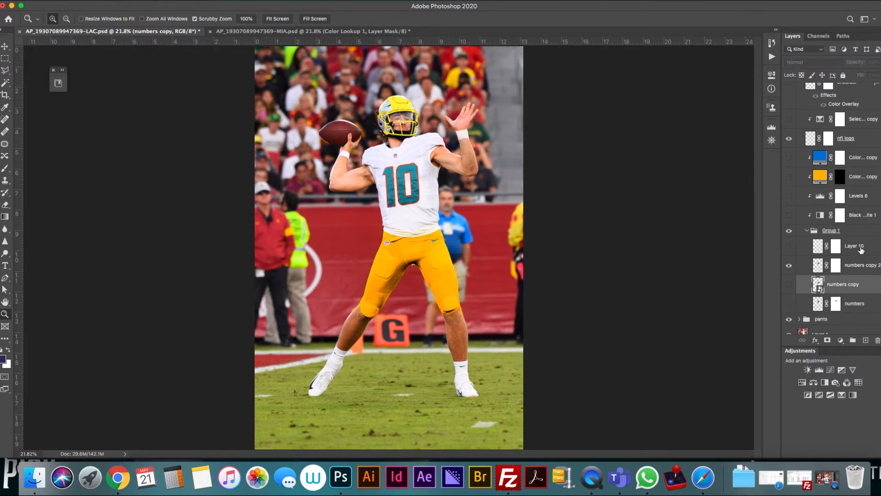
Check Layer 10 together with numbers copy 2, hide both layers, and collapse Group 1.
left_click(804, 250)
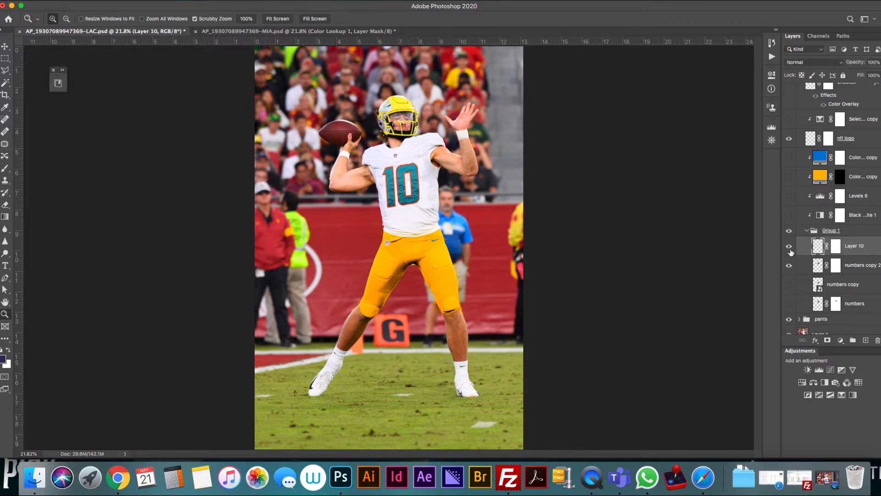
left_click(790, 266)
left_click(791, 266)
left_click(791, 253)
left_click(806, 231)
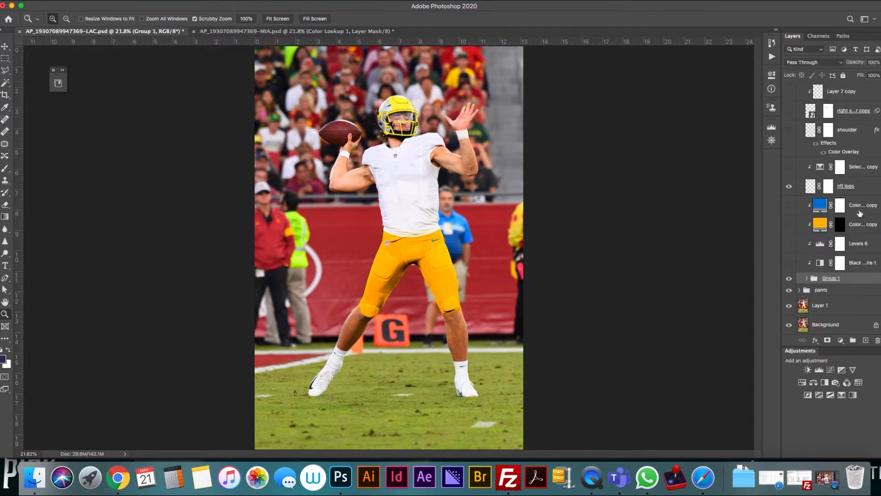
Show the reference group at the top of the layer stack and expand it.
scroll(855, 184, "up", 5)
left_click(821, 88)
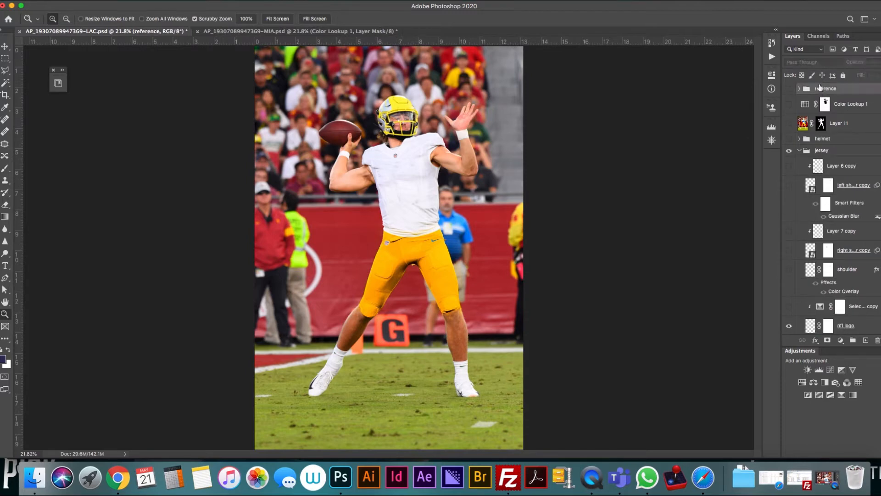
left_click(789, 89)
left_click(799, 88)
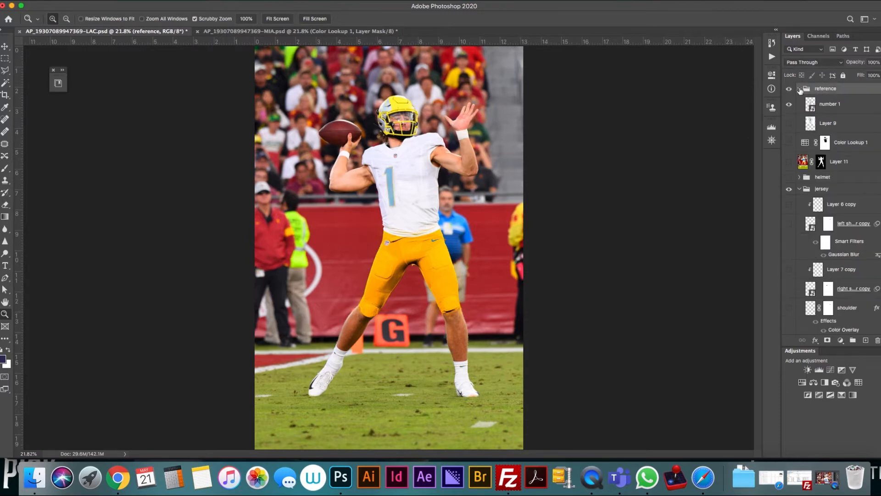
View the Layer 9 jersey reference by itself, hide it again, and show and select the number 1 layer.
left_click(789, 123)
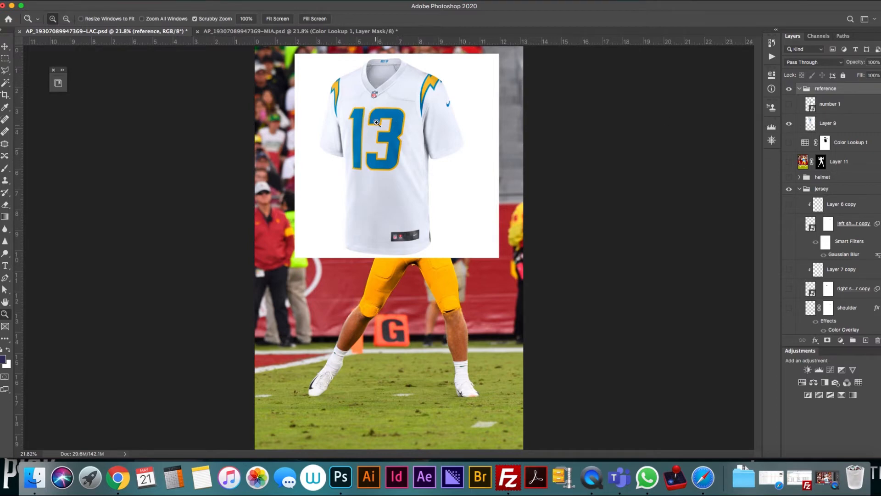
left_click(789, 123)
left_click(790, 104)
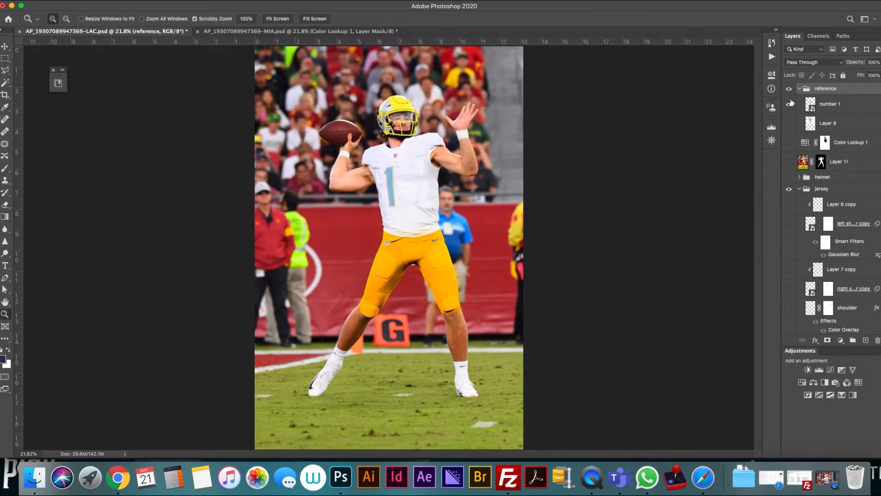
left_click(868, 103)
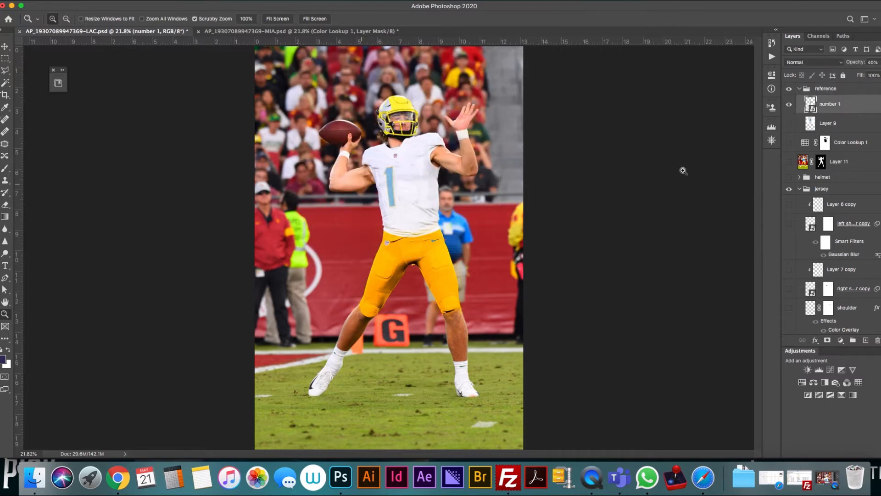
scroll(807, 263, "down", 6)
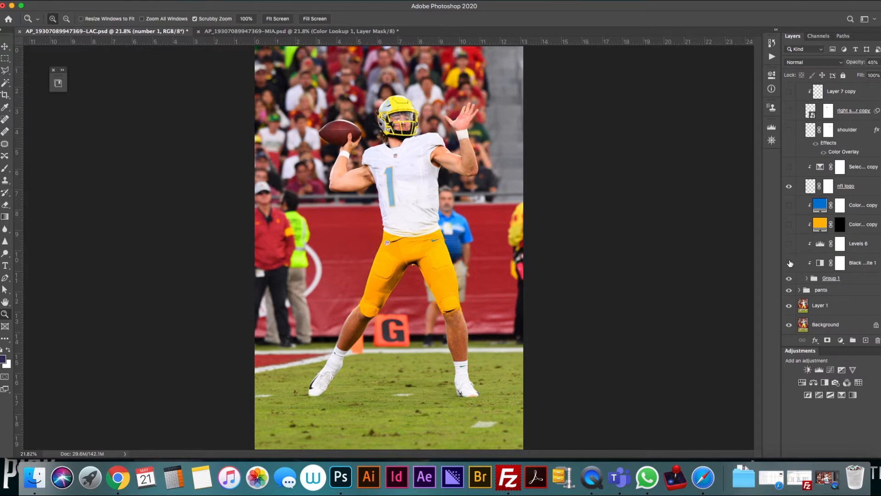
Expand Group 1 and show the numbers layer on the jersey.
left_click(807, 279)
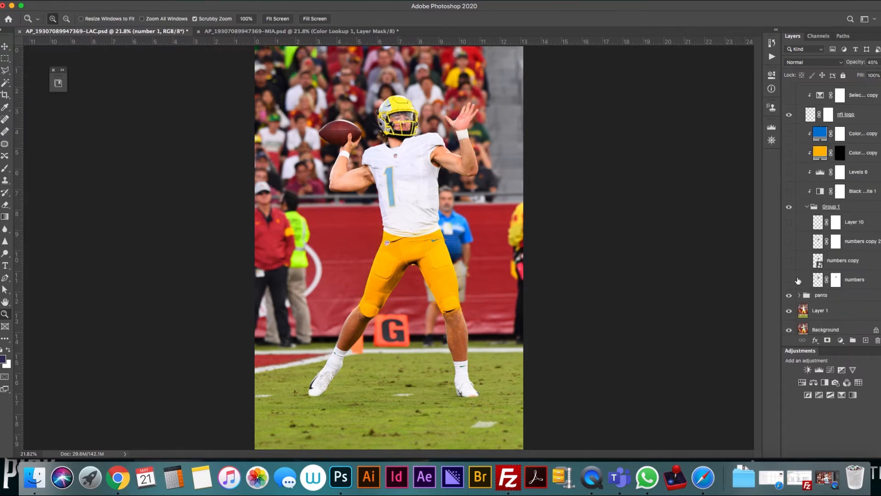
left_click(789, 280)
scroll(822, 243, "up", 6)
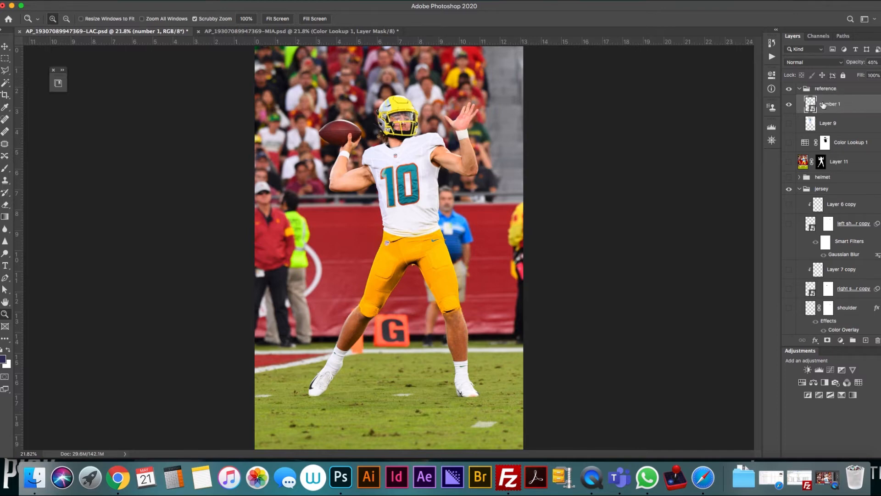
Toggle the number 1 reference off and on, and compare it with the 1 on the jersey up close.
left_click(789, 105)
left_click(789, 105)
scroll(832, 260, "down", 5)
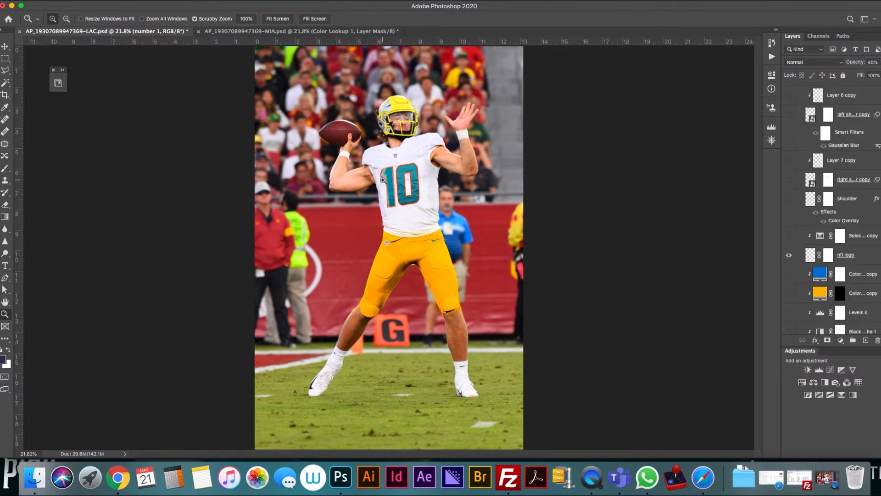
left_click(385, 182)
left_click(386, 183)
left_click(391, 182)
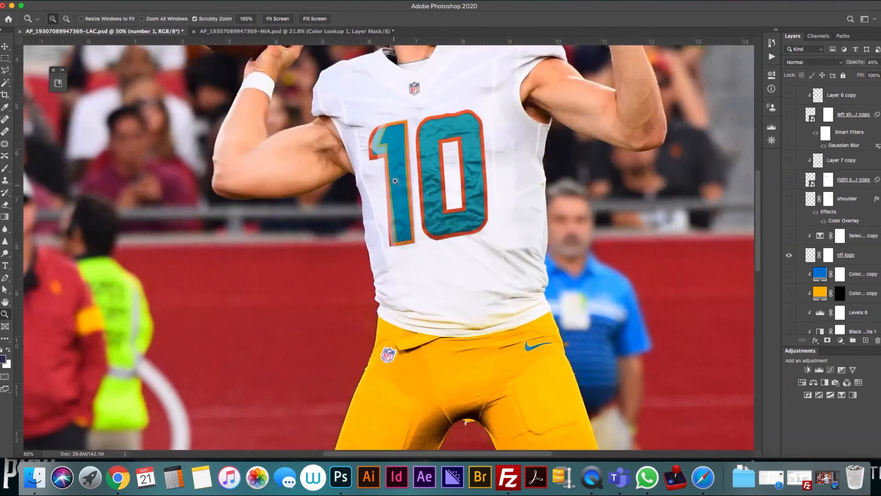
left_click(395, 181)
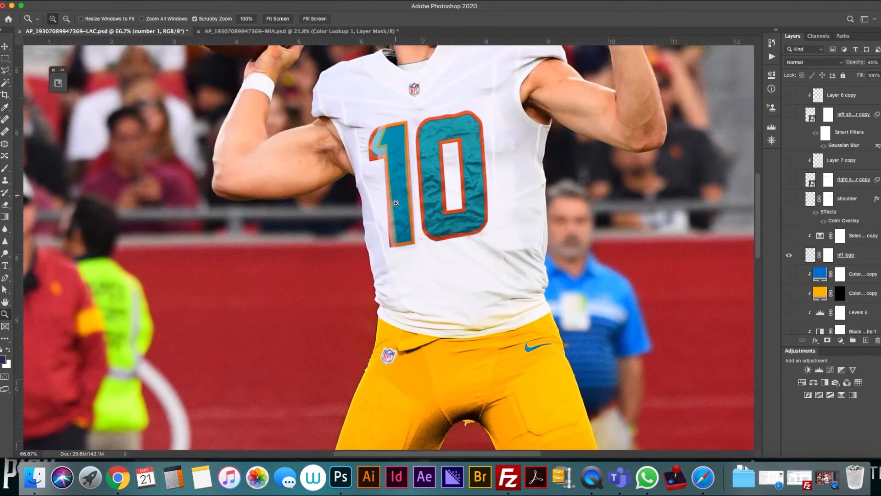
Select numbers copy, check it together with numbers copy 2, hide both, and hide the number 1 reference.
scroll(849, 280, "down", 6)
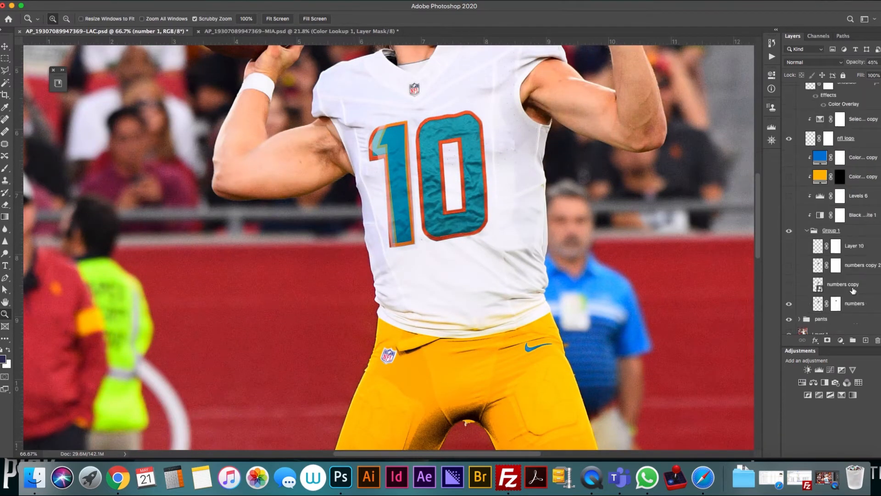
left_click(847, 263)
left_click(790, 263)
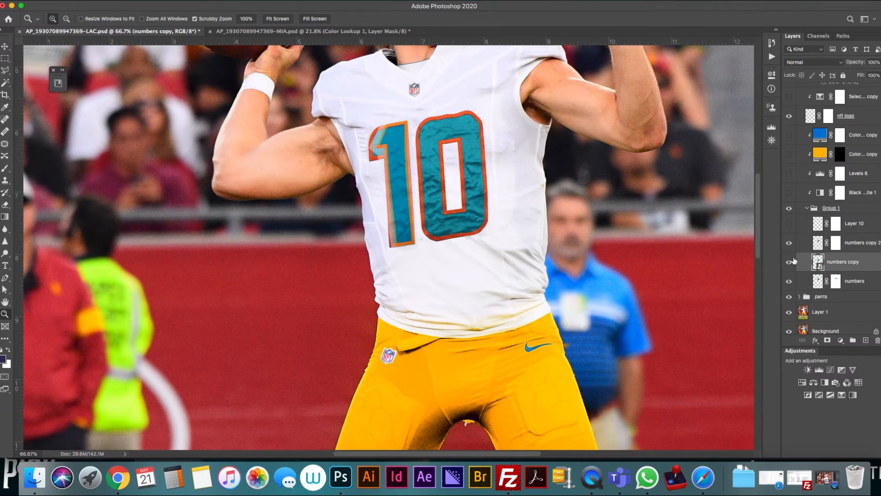
left_click_drag(793, 266, 789, 243)
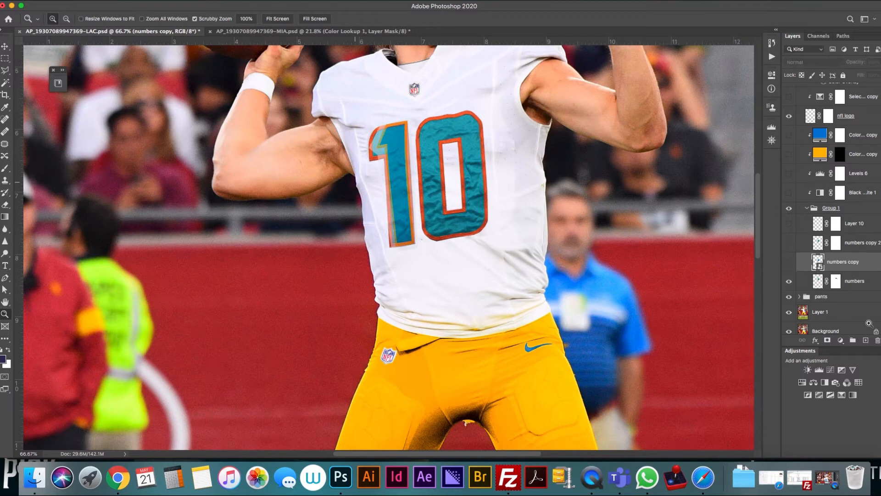
scroll(854, 264, "up", 6)
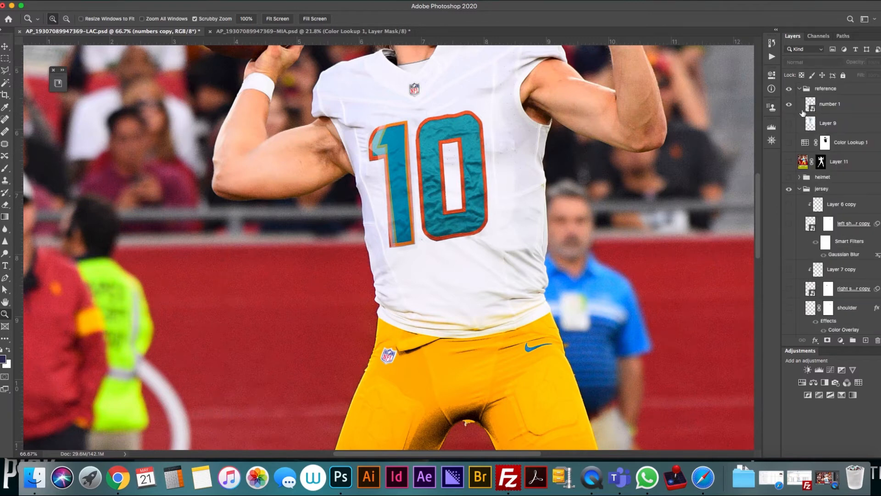
left_click(790, 105)
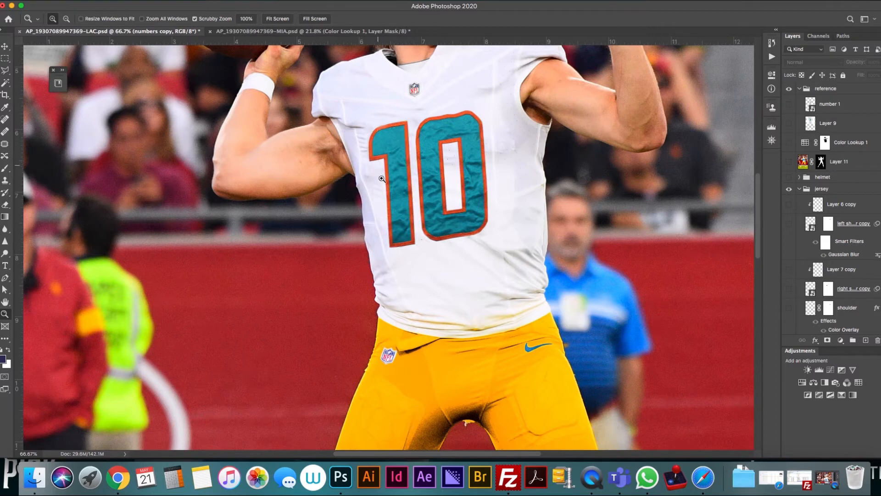
Preview numbers copy, show numbers copy 2 in its place, and hide the original numbers layer.
scroll(856, 294, "down", 8)
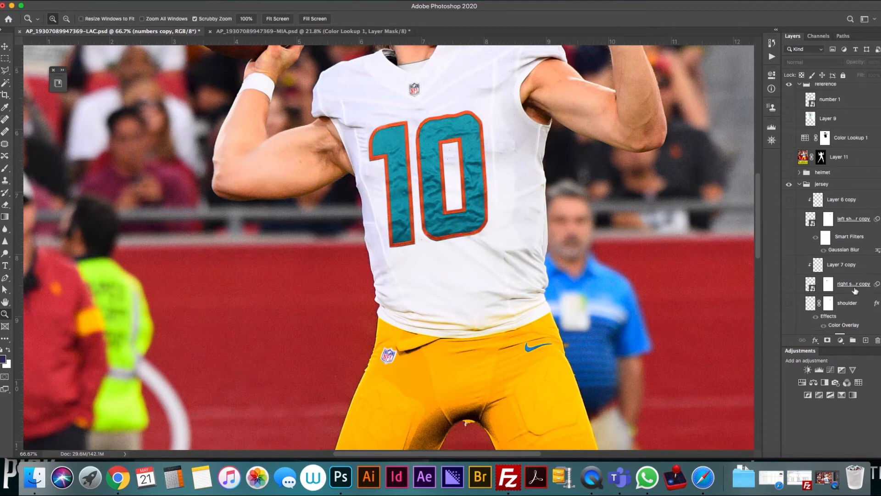
left_click(788, 256)
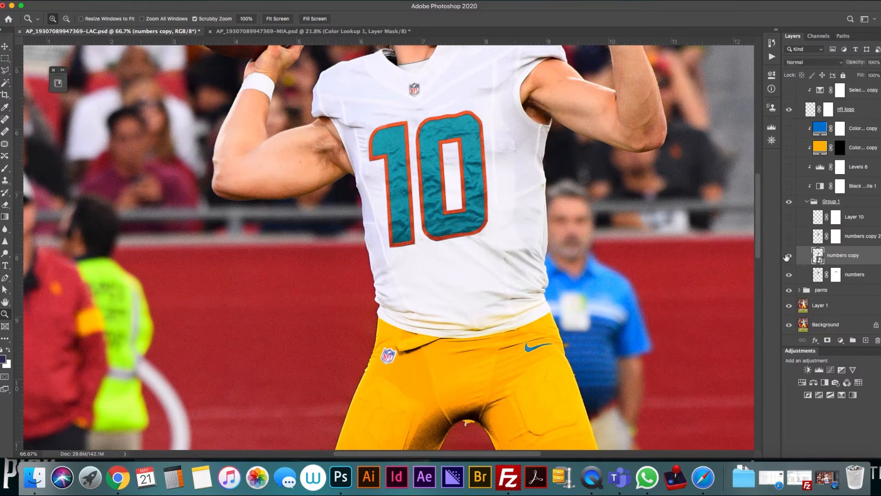
left_click(788, 237)
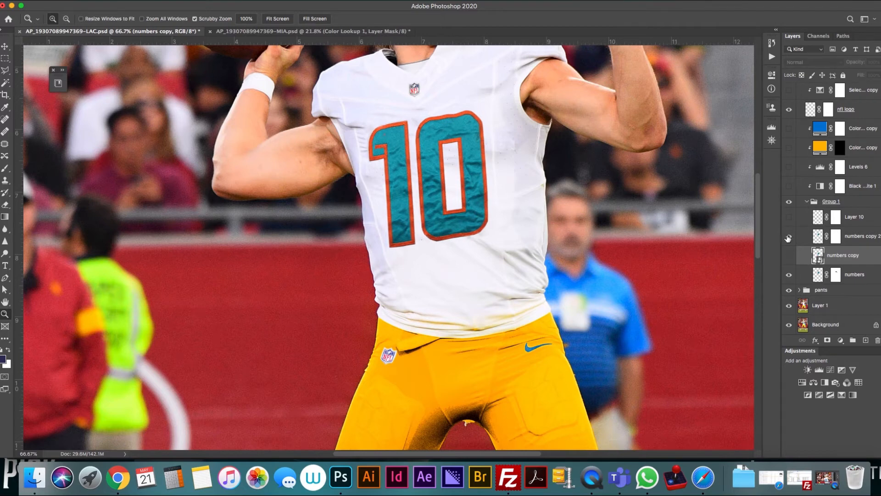
left_click(790, 275)
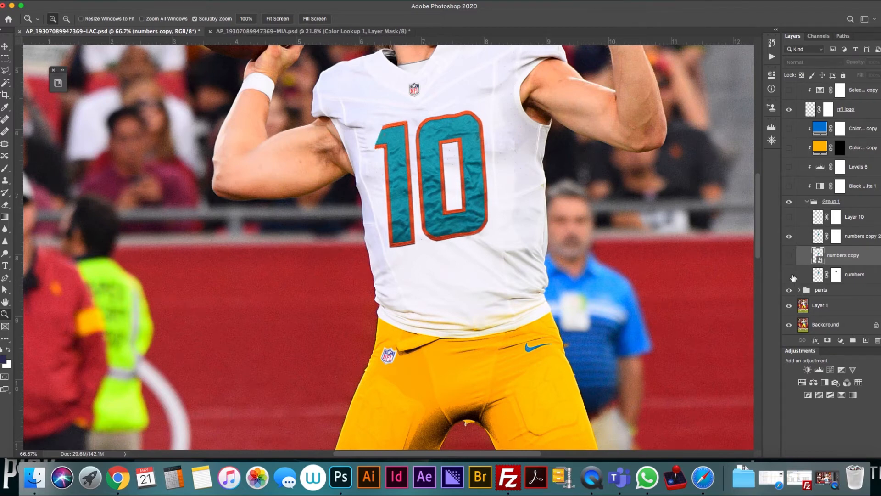
Show Layer 10 together with numbers copy 2 and inspect the edges of the jersey's 10 up close.
left_click(789, 237)
left_click(789, 219)
left_click_drag(385, 135, 398, 109)
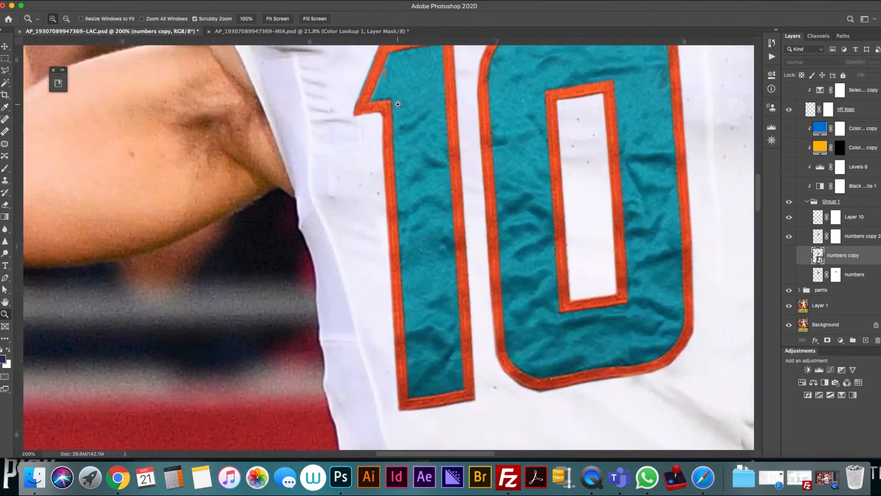
left_click(431, 154, "alt")
left_click(431, 154, "alt")
left_click(431, 154, "alt")
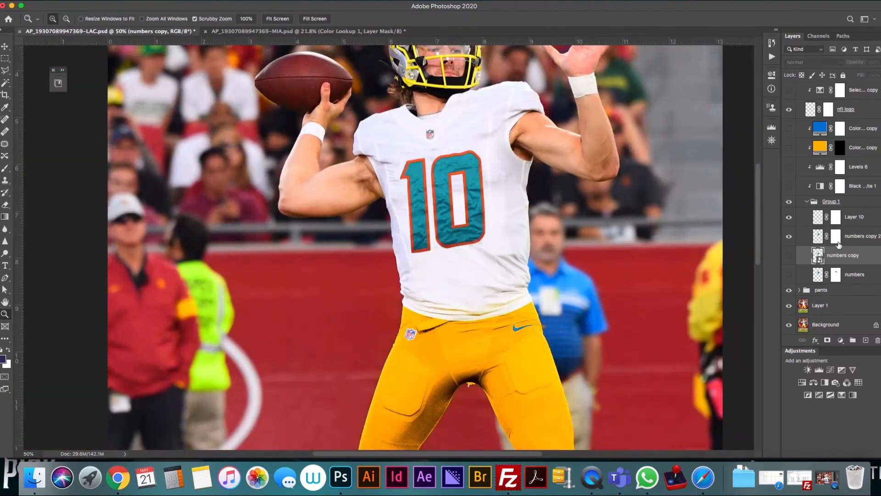
Collapse Group 1 and show the Black & White 1 adjustment above it.
left_click(807, 202)
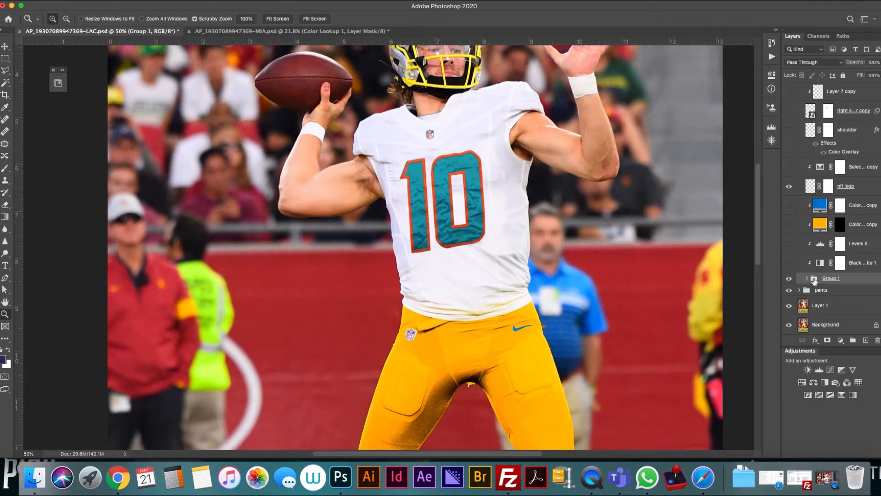
left_click(866, 263)
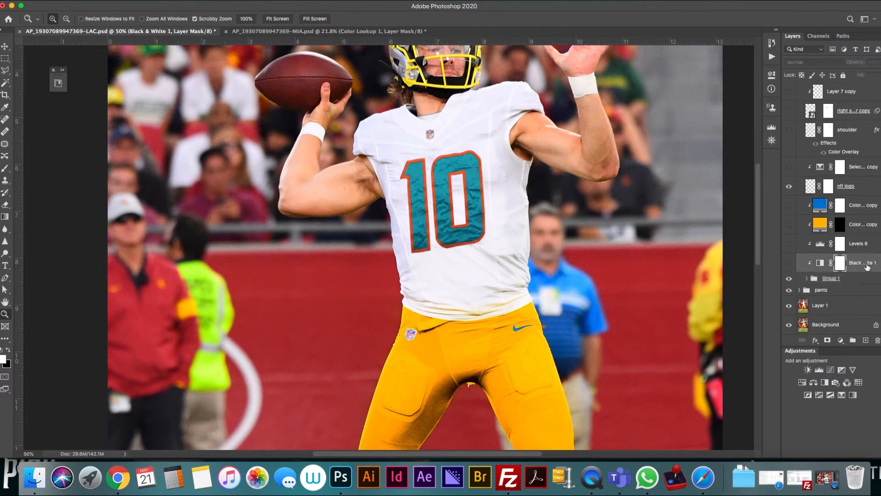
left_click(789, 264)
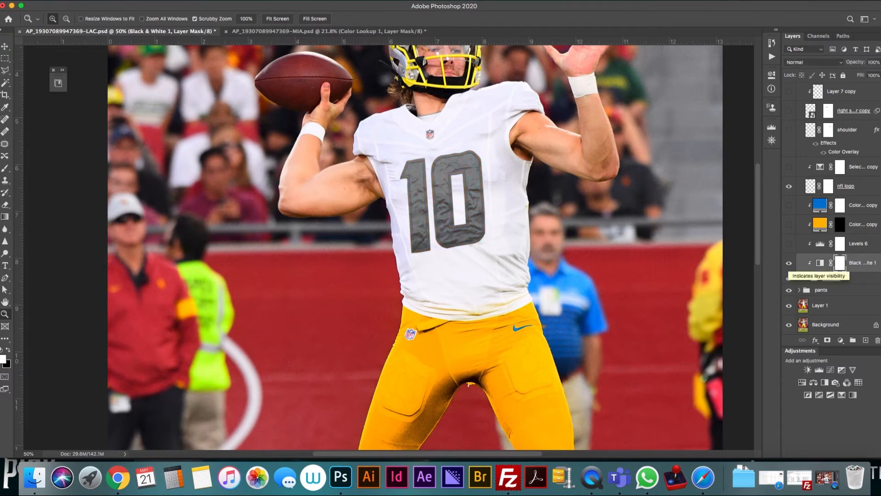
Show the Levels 6 adjustment and the gold and blue color fill copies that recolor the 10.
left_click(862, 249)
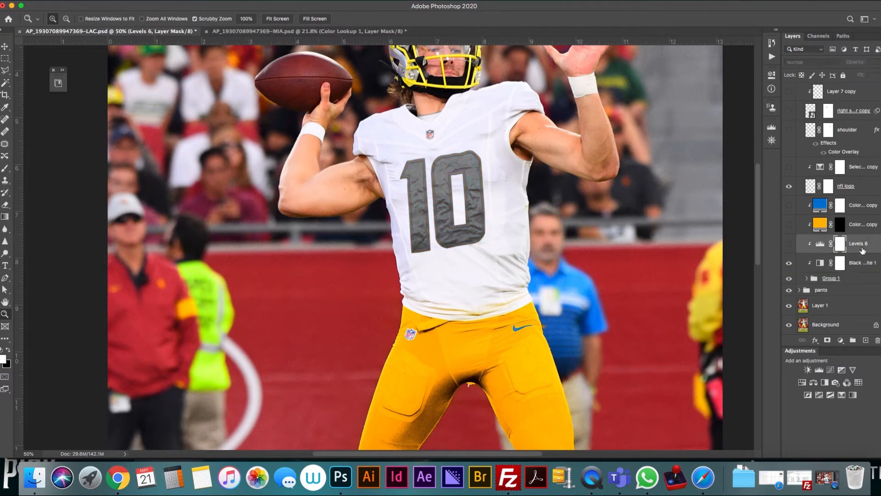
left_click(789, 245)
left_click(789, 225)
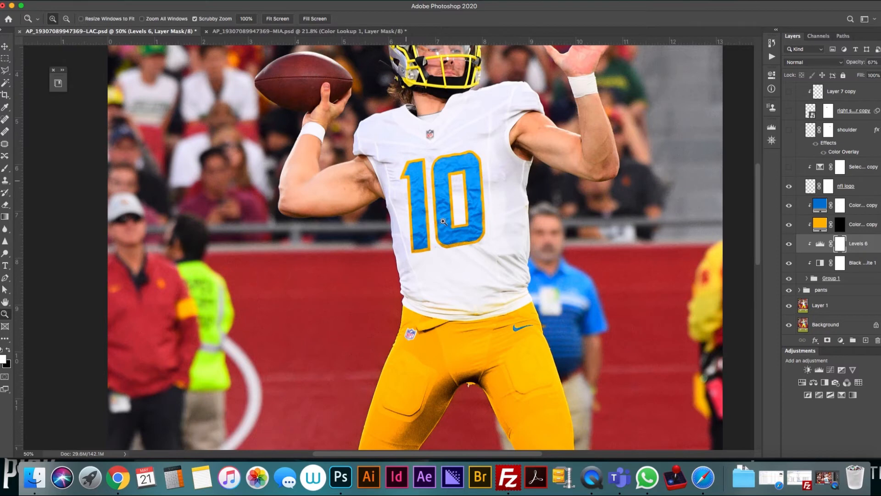
Show the selective color copy and the shoulder layer above the nfl logo, and select the shoulder layer.
left_click(852, 189)
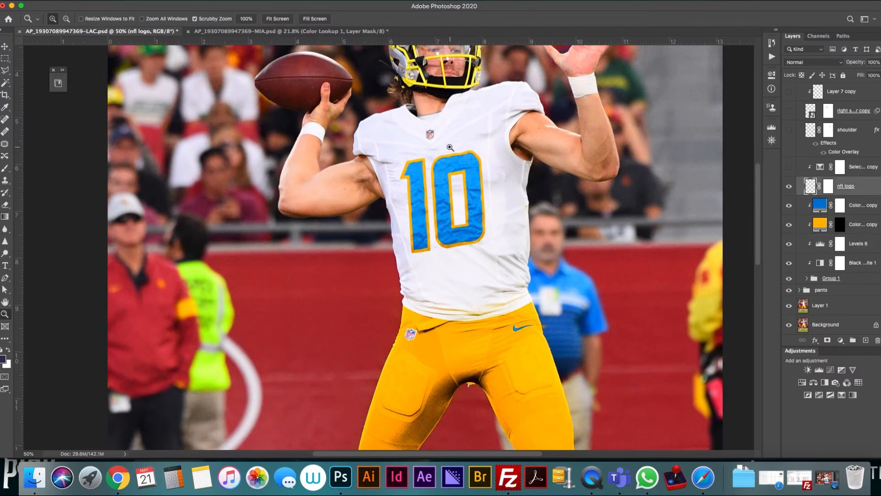
scroll(818, 208, "up", 3)
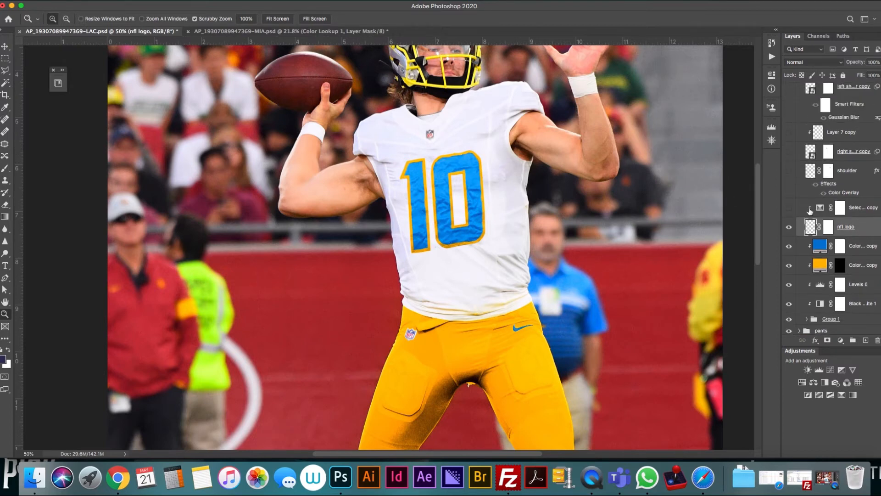
scroll(803, 197, "up", 3)
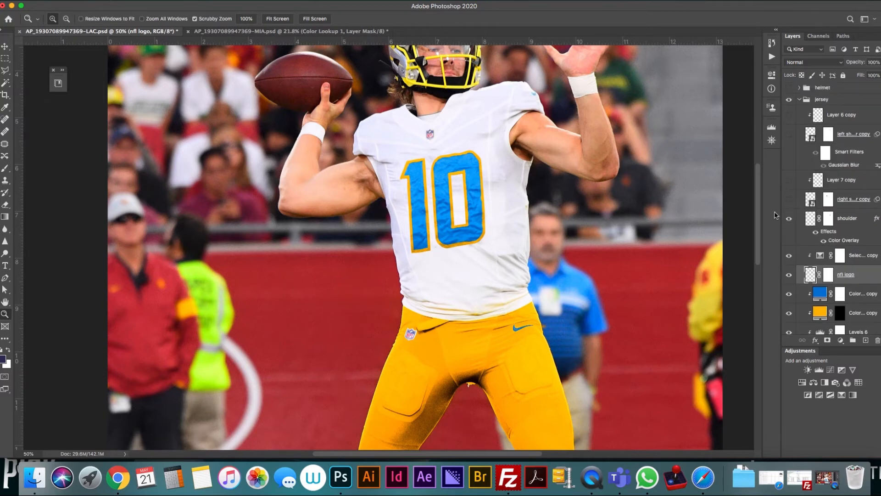
left_click(849, 219)
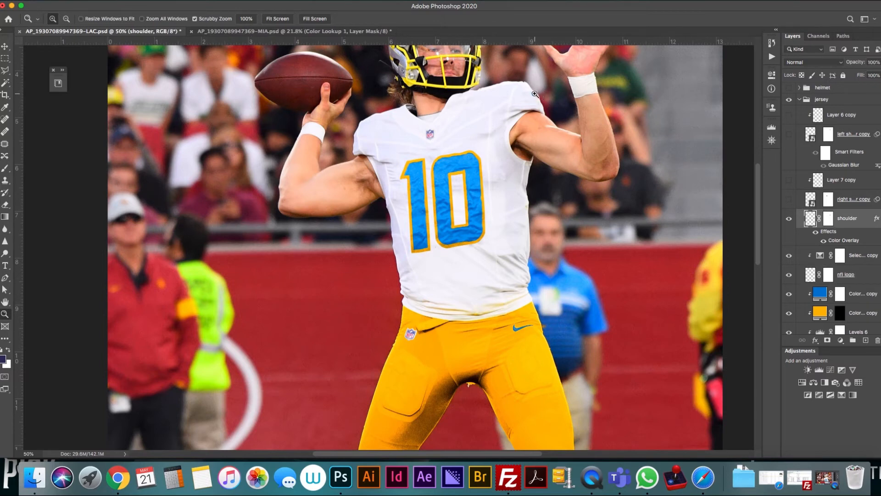
Show the right shoulder copy bolt and its clipped Layer 7 copy.
left_click(840, 202)
left_click(790, 200)
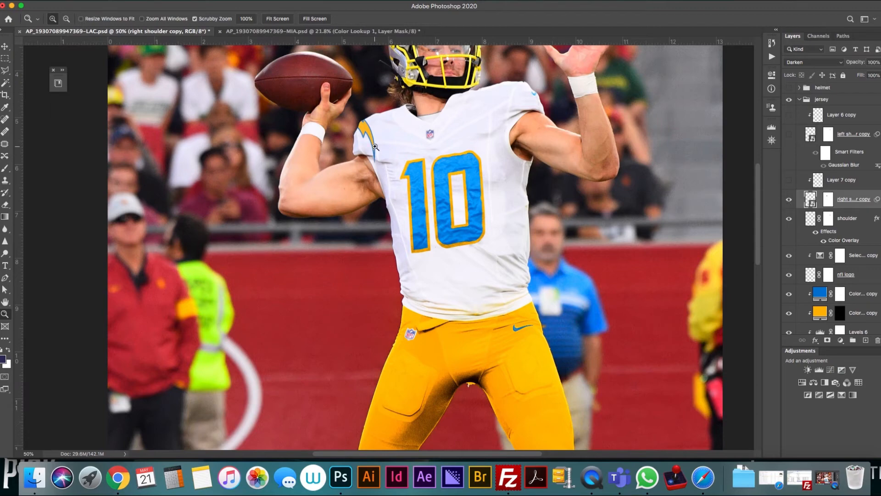
scroll(377, 147, "up", 2)
scroll(466, 158, "up", 1)
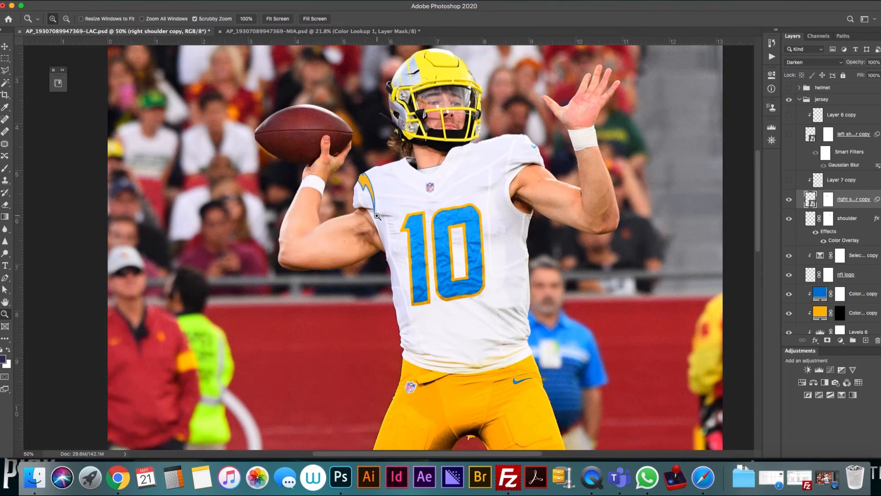
left_click(856, 183)
left_click(790, 181)
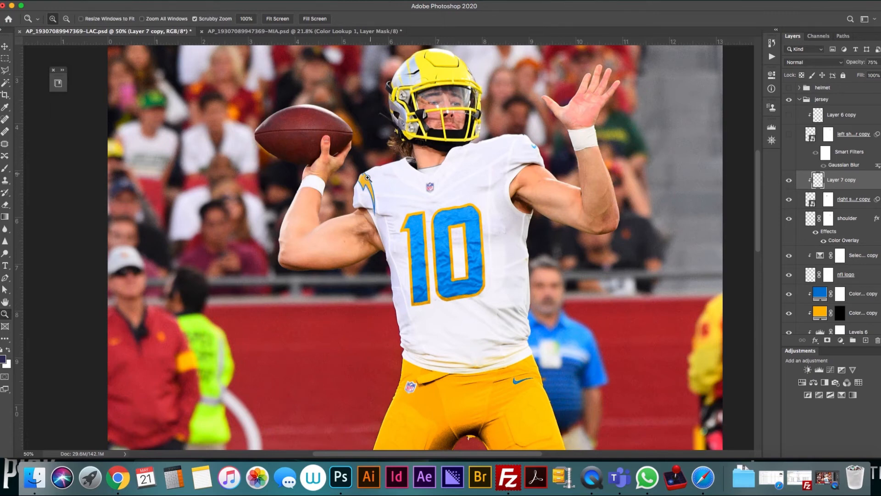
Show the left shoulder copy bolt and its clipped Layer 6 copy, toggling Layer 6 copy to compare.
left_click(812, 136)
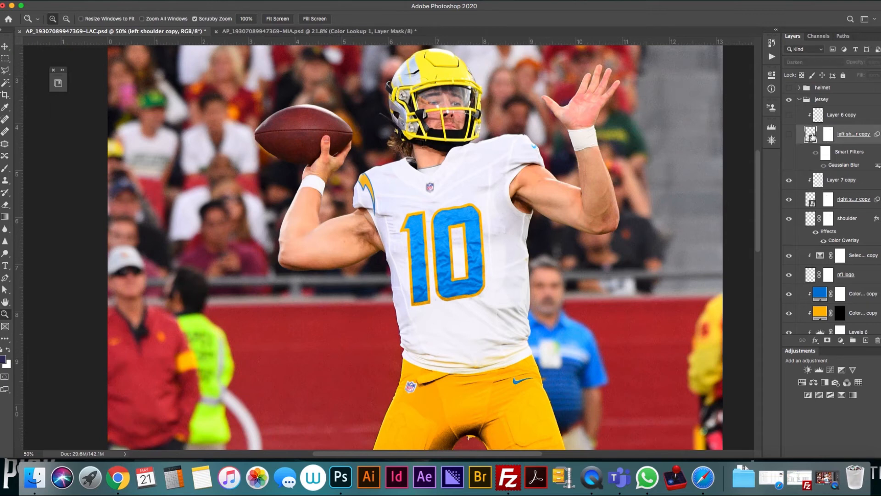
left_click(790, 135)
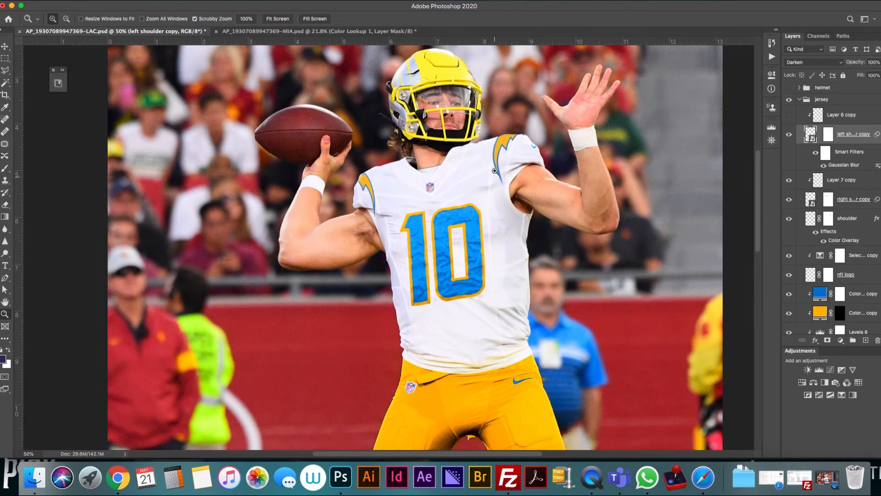
left_click(841, 117)
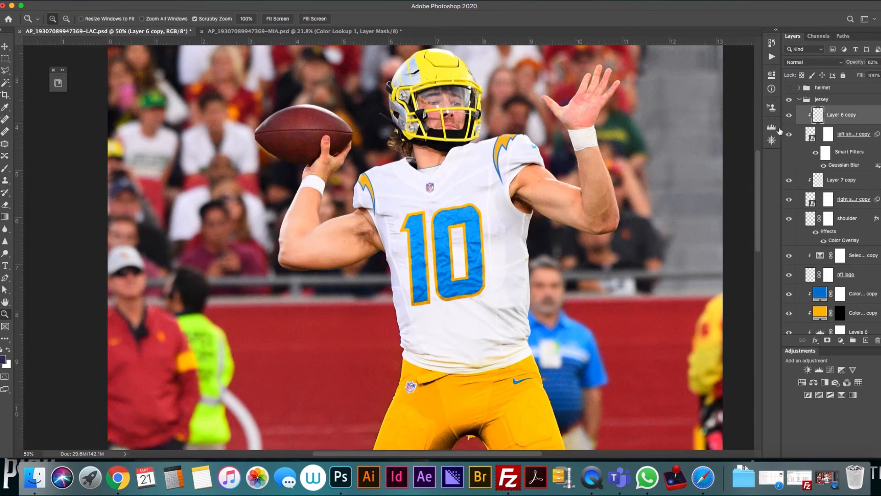
left_click(791, 117)
left_click(789, 117)
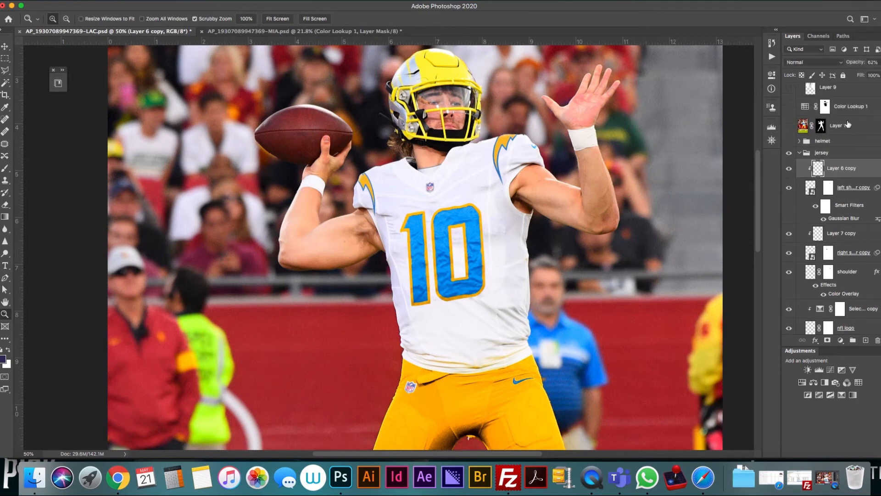
Collapse the jersey group, then expand and show the helmet group.
left_click(824, 154)
left_click(800, 153)
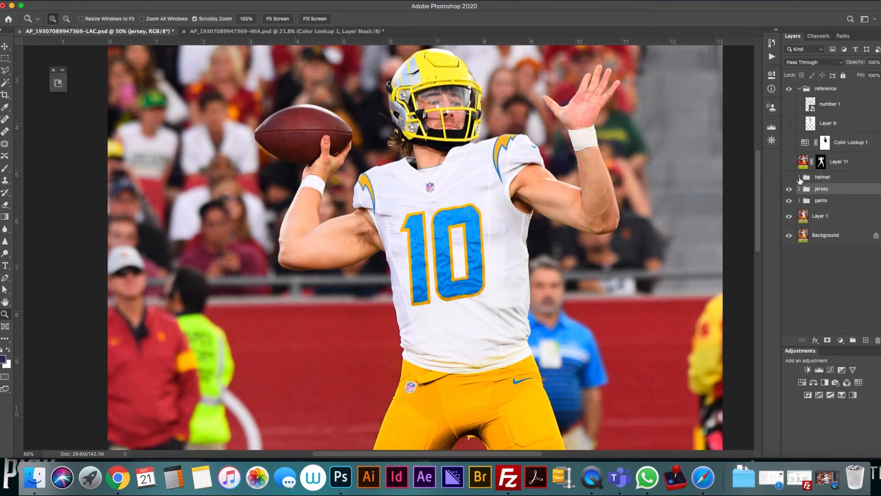
left_click(800, 177)
left_click(789, 177)
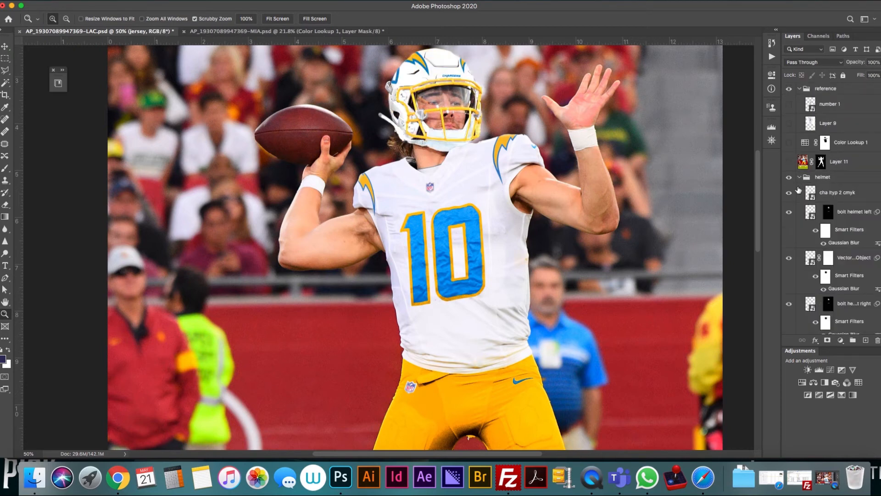
Hide the individual layers inside the helmet group, leaving only the whiteshell adjustment showing.
scroll(798, 189, "down", 3)
left_click_drag(790, 189, 797, 271)
scroll(797, 271, "down", 5)
left_click(790, 220)
scroll(790, 222, "down", 4)
left_click_drag(789, 221, 791, 298)
left_click(791, 297)
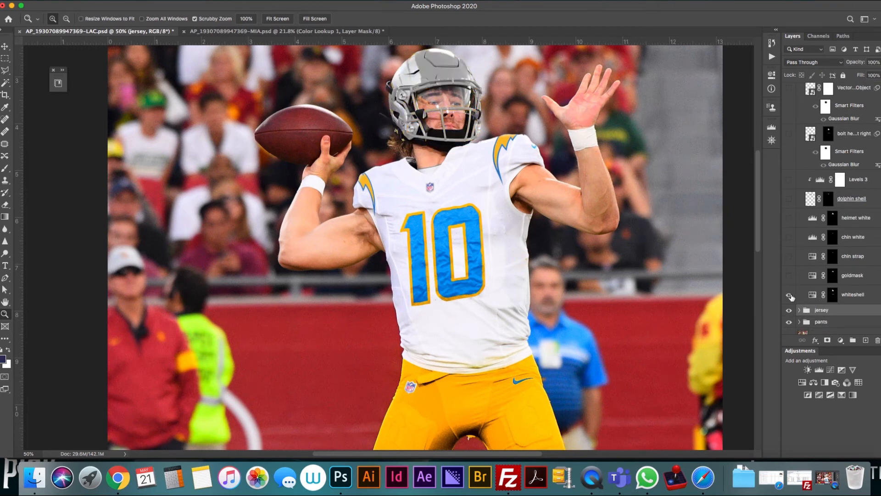
Show the goldmask adjustment and the chin strap adjustment inside the helmet group.
left_click(791, 276)
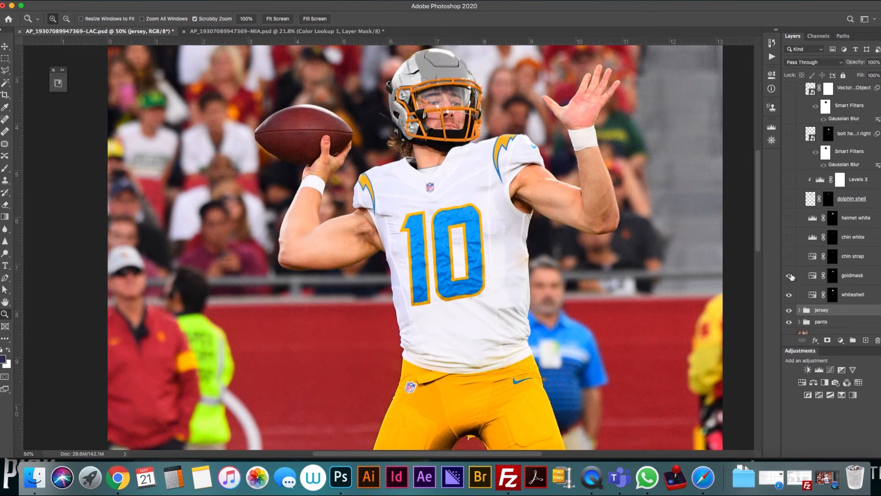
left_click(859, 281)
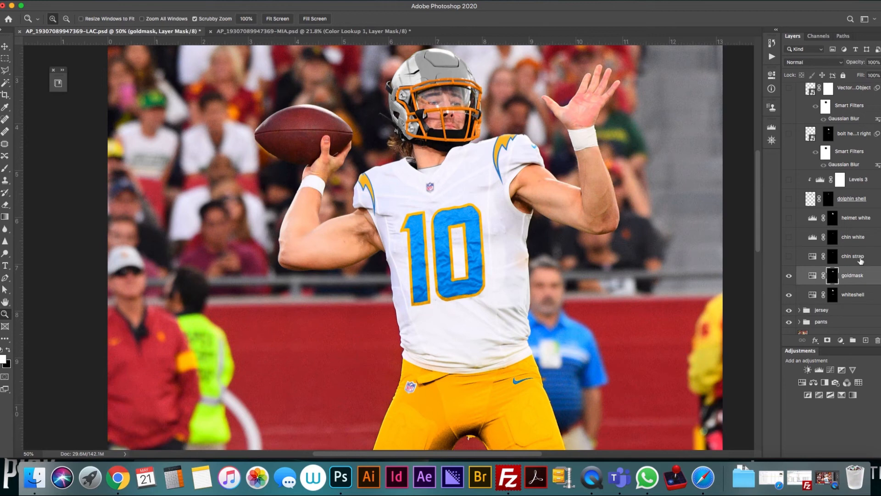
left_click(860, 260)
left_click(789, 258)
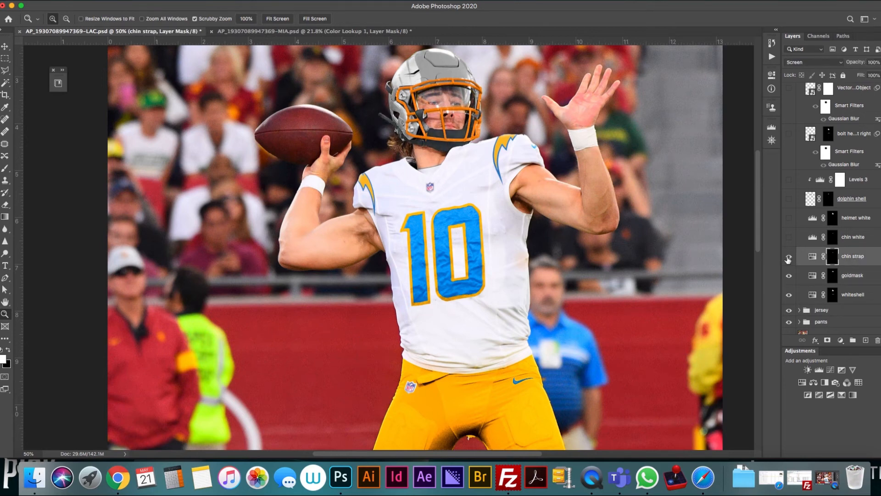
Show the chin white and helmet white levels adjustments above the chin strap layer.
left_click(867, 243)
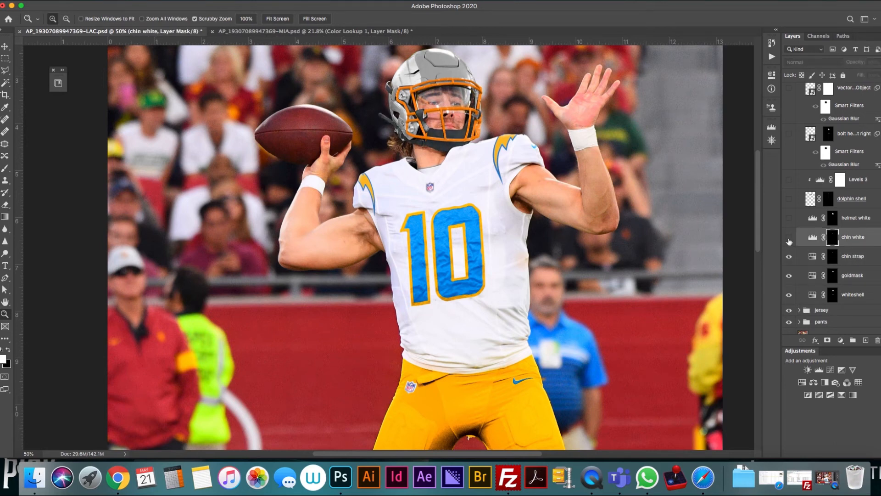
left_click(789, 237)
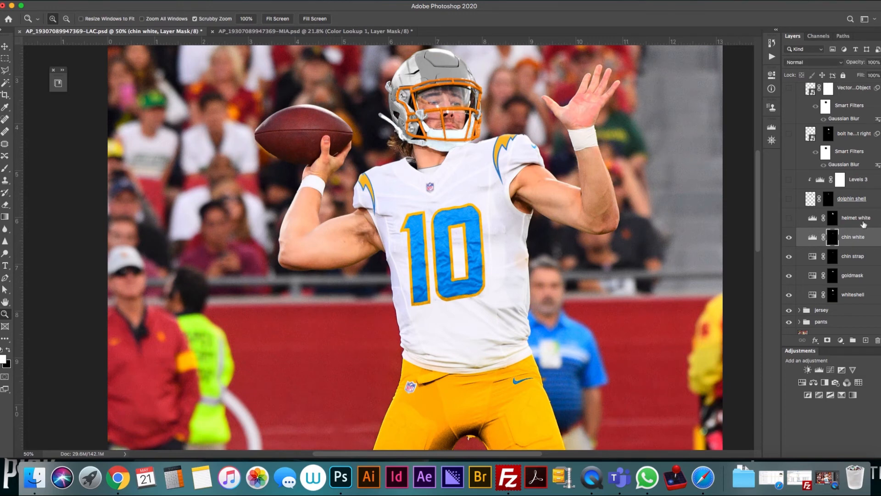
left_click(861, 222)
left_click(789, 218)
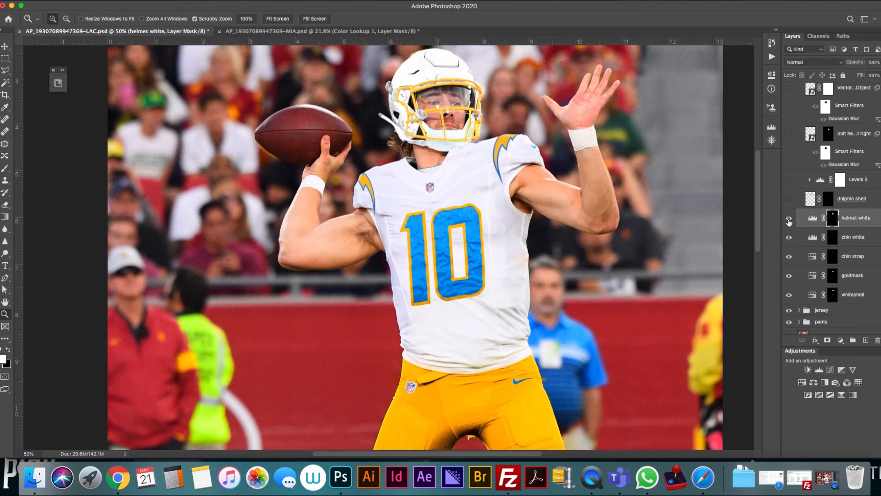
Toggle the helmet white and goldmask adjustments off and on to compare their effect on the helmet and facemask.
left_click(789, 220)
left_click(789, 220)
left_click(789, 276)
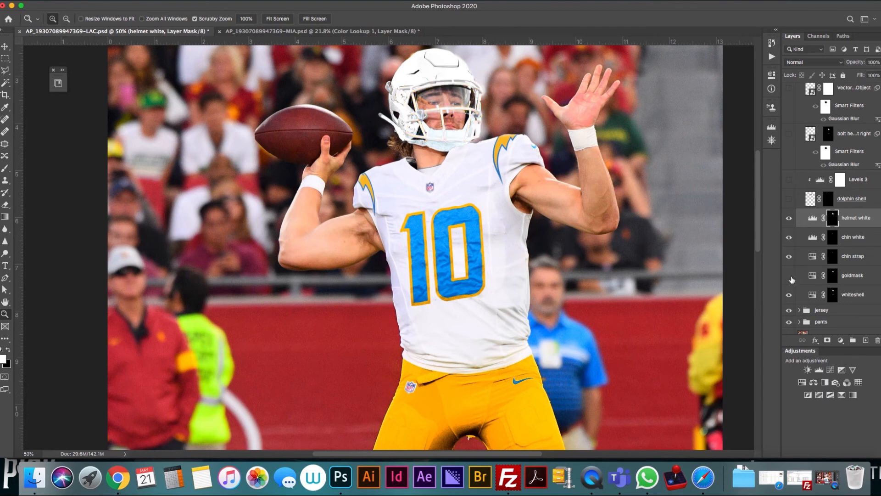
left_click(790, 276)
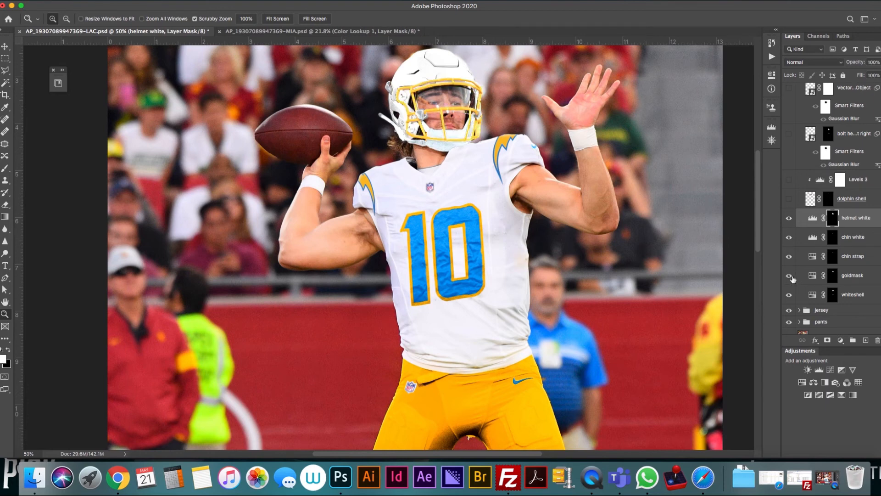
left_click(790, 218)
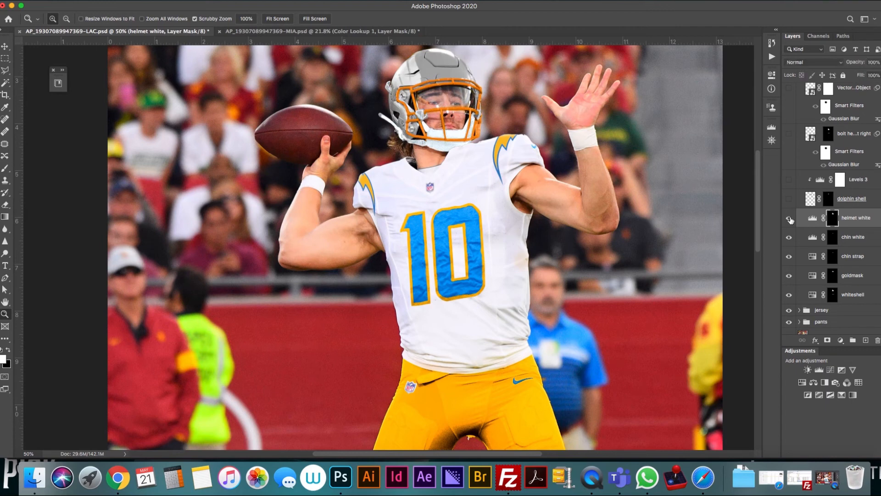
left_click(790, 219)
Show the bolt helmet right layer, leaving the dolphin shell and Levels 3 layers hidden.
left_click(862, 200)
scroll(826, 216, "up", 2)
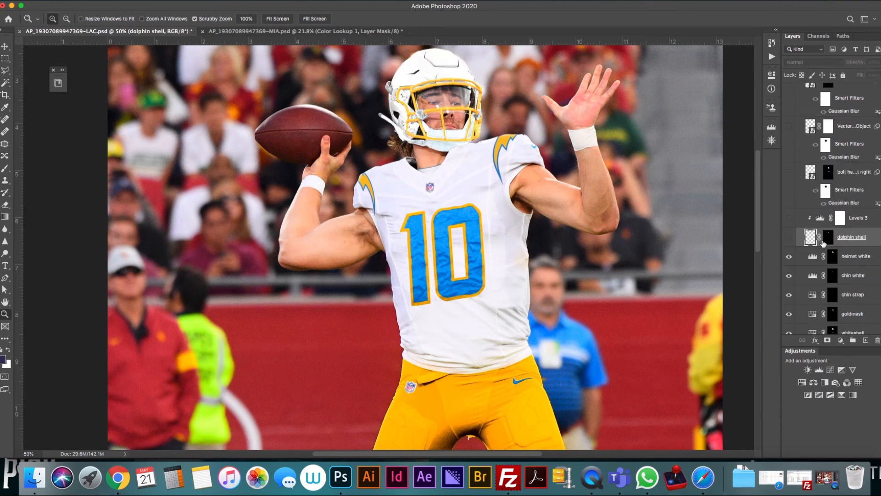
scroll(862, 234, "up", 3)
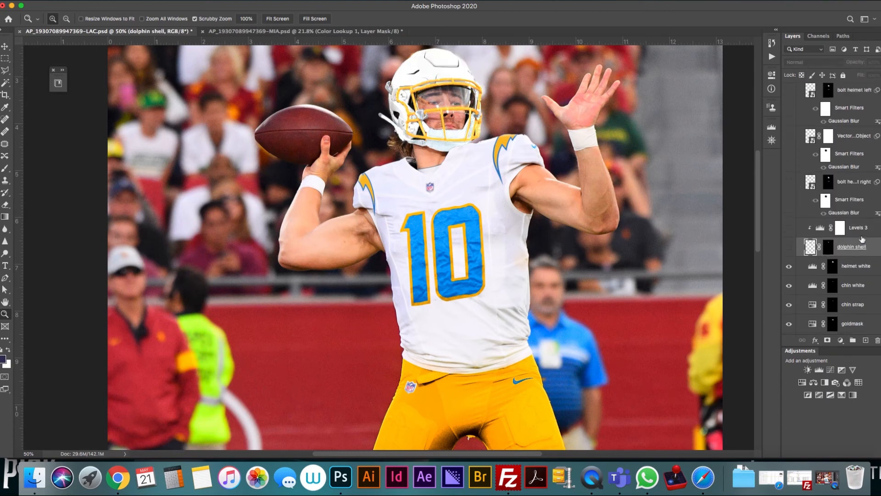
left_click(850, 206)
left_click(790, 202)
scroll(556, 169, "up", 2)
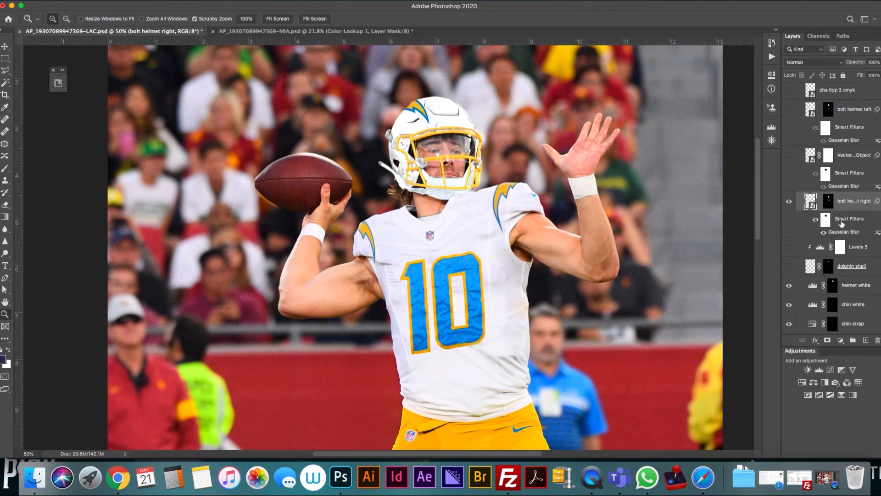
left_click(815, 221)
Select and show the Vector Smart Object layer above the right helmet bolt.
left_click(852, 158)
scroll(852, 161, "up", 1)
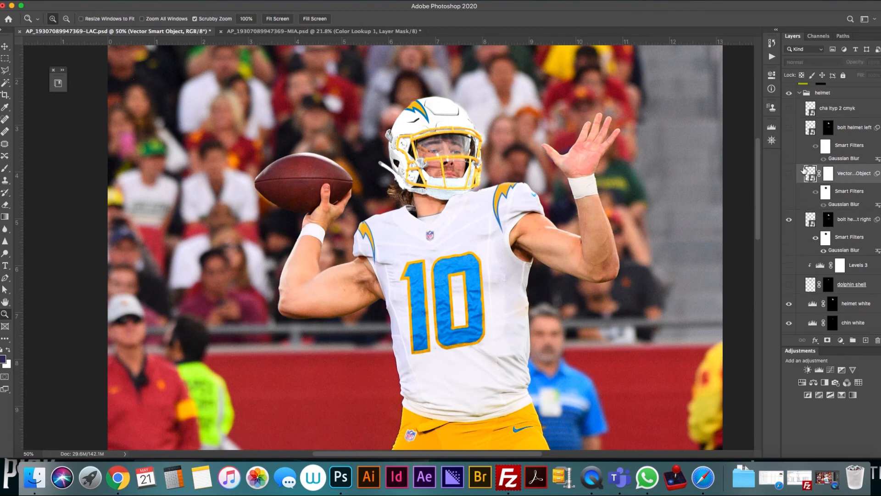
left_click(789, 174)
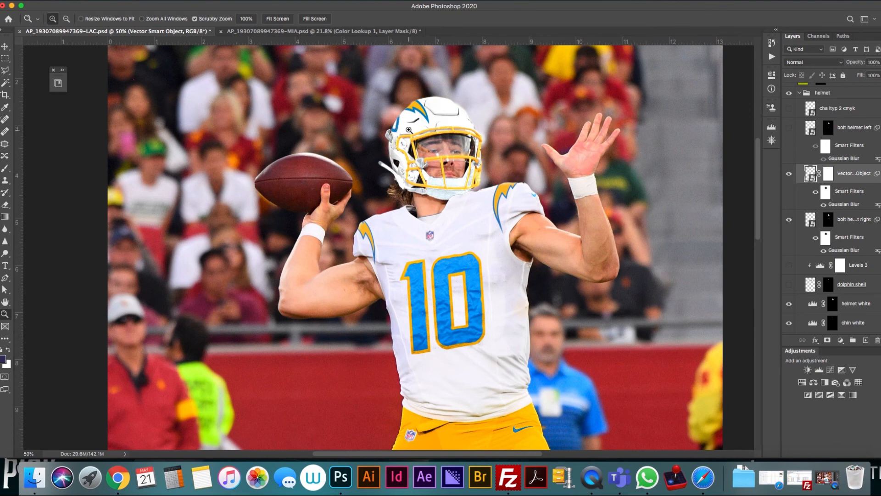
Show the bolt helmet left layer and the cha ltyp 2 cmyk lettering layer on the helmet.
left_click(845, 133)
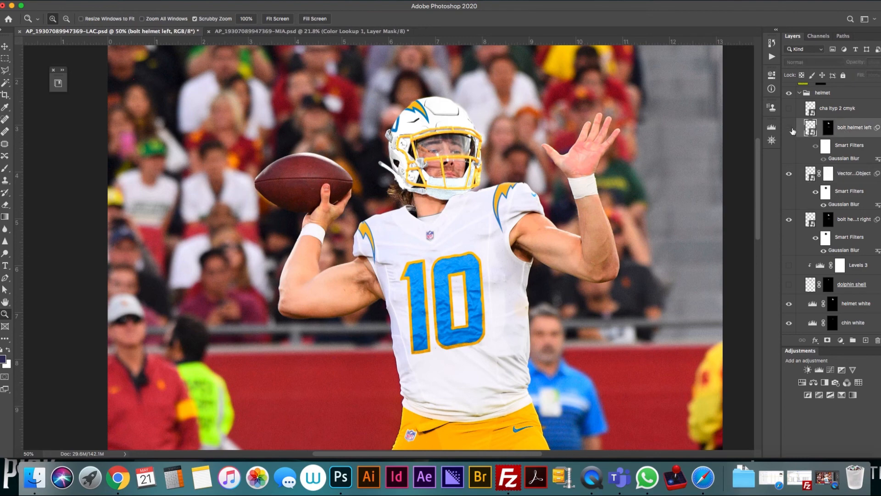
left_click(789, 130)
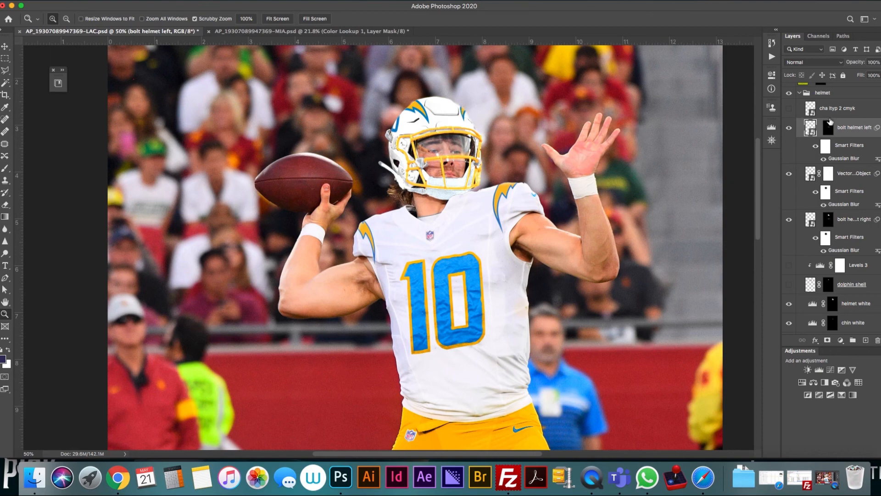
scroll(827, 117, "up", 1)
left_click(844, 119)
left_click(790, 121)
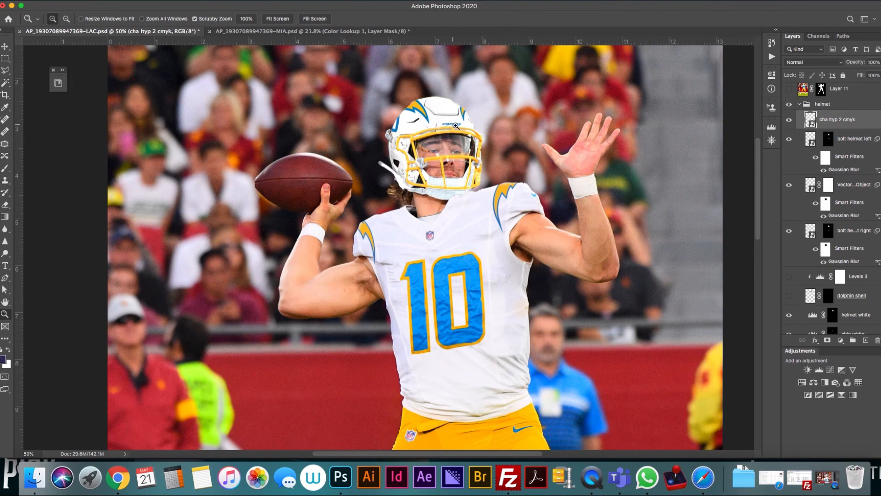
Toggle the whole helmet group off and on to compare with the original helmet, and collapse the group.
scroll(847, 127, "up", 2)
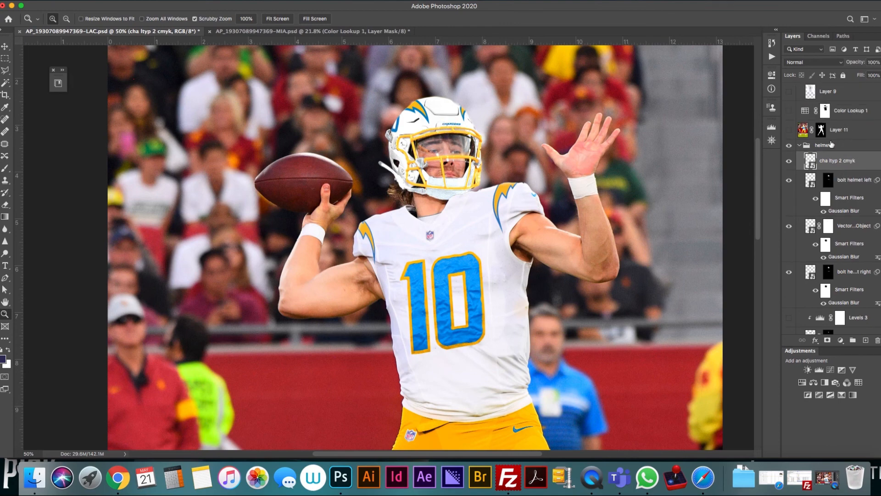
left_click(823, 145)
left_click(789, 145)
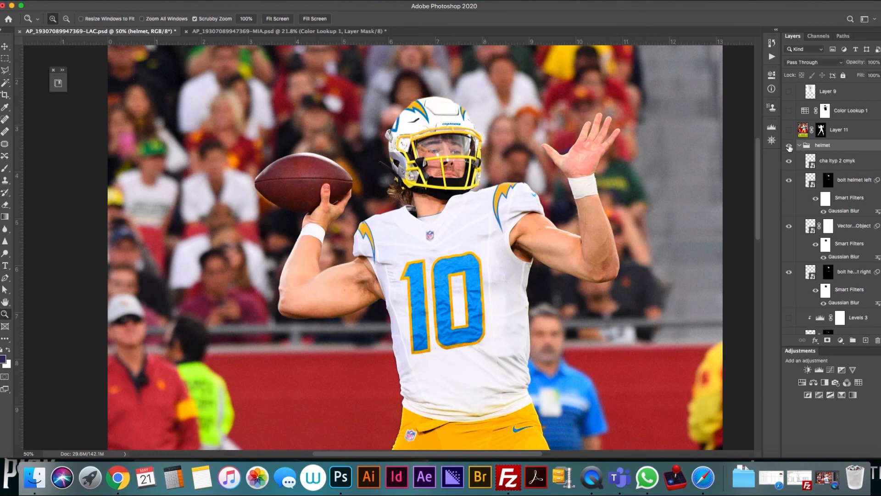
left_click(789, 146)
left_click(800, 146)
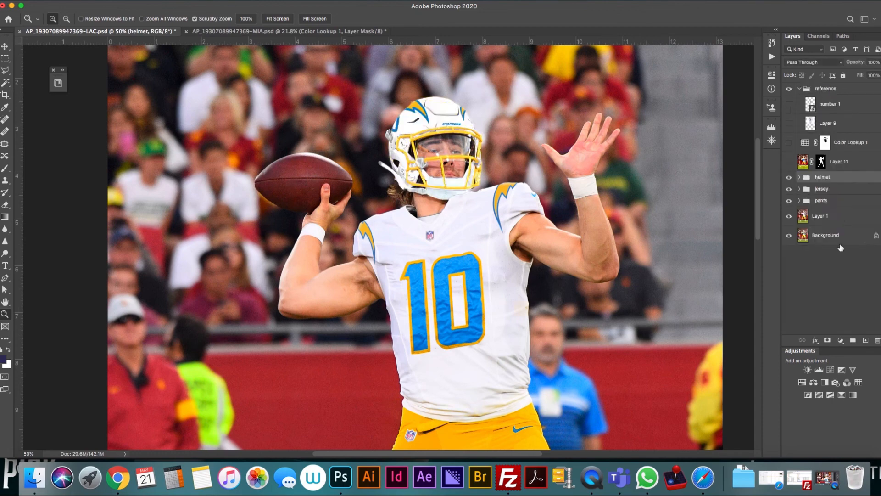
Isolate the masked Layer 11 cutout by hiding the helmet, jersey and pants groups, Layer 1 and Background, and inspect its mask at full-image view.
left_click(789, 162)
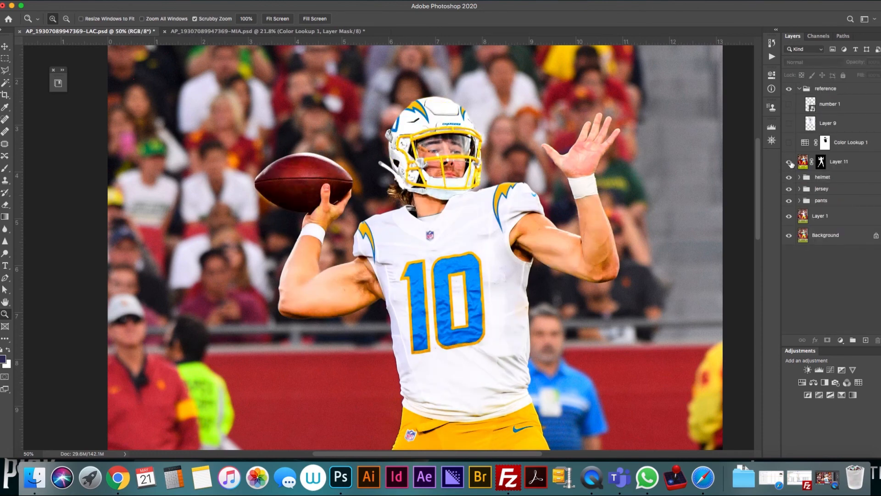
left_click_drag(790, 178, 794, 217)
left_click(789, 235)
key("super+0")
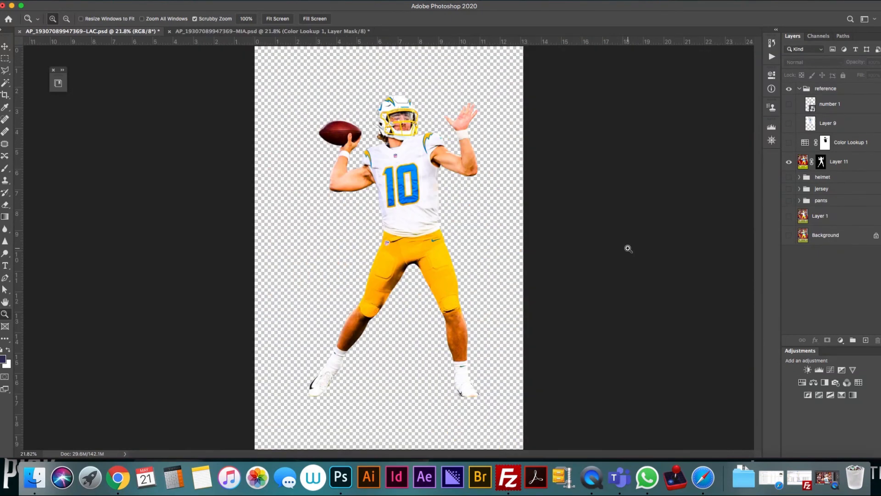
left_click(822, 165)
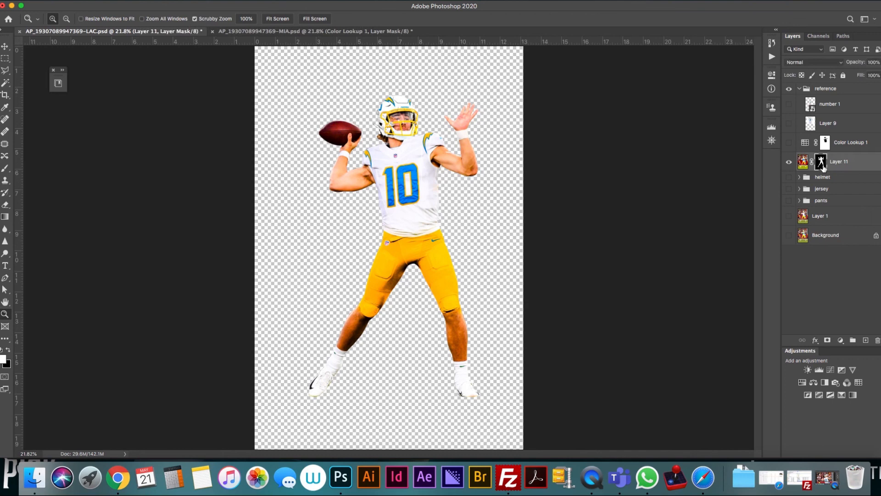
left_click(826, 283)
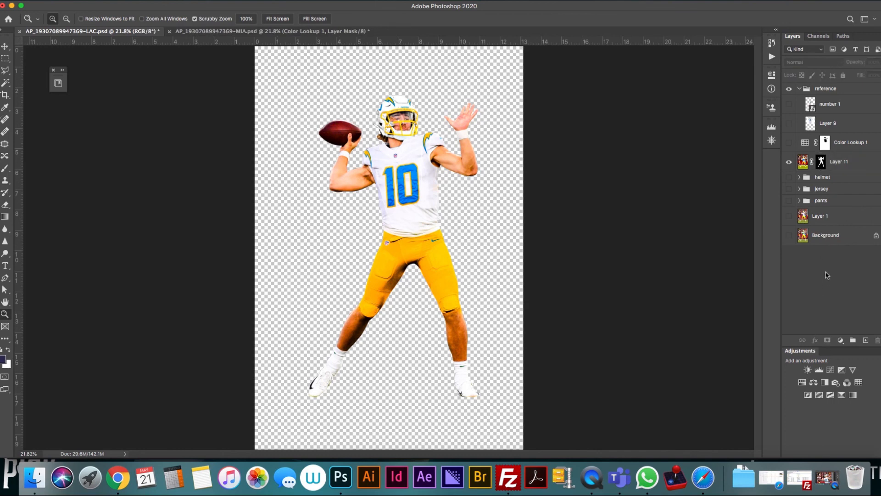